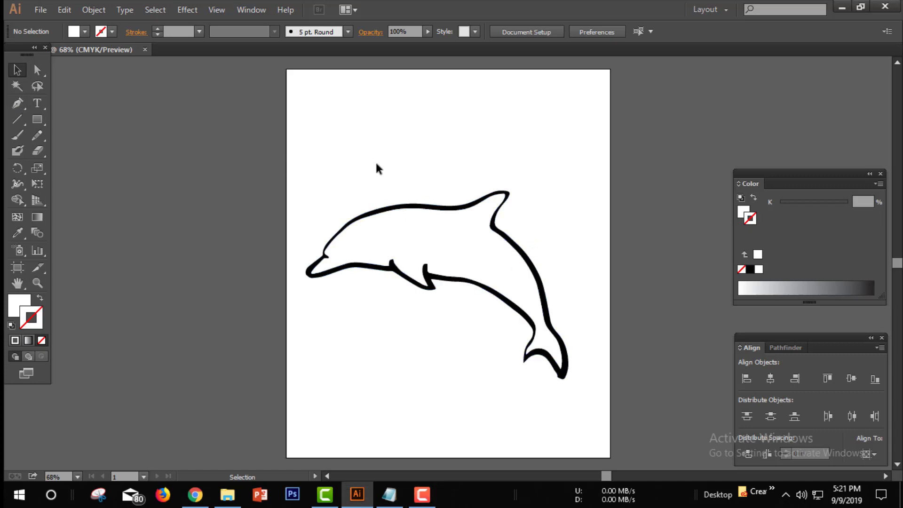
Select the dolphin outline and drag it around the artboard to try new positions.
left_click_drag(365, 142, 545, 334)
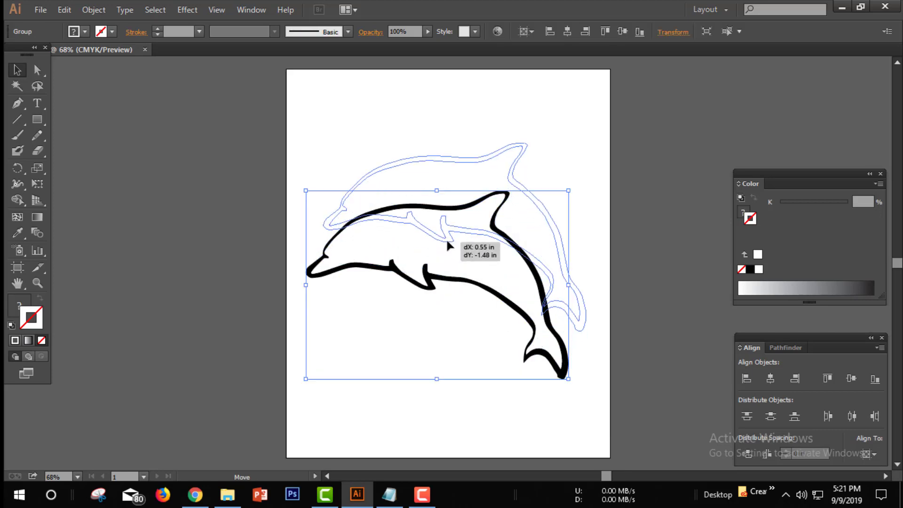
left_click_drag(430, 289, 452, 240)
mouse_move(435, 164)
left_mouse_down()
mouse_move(407, 263)
mouse_move(461, 217)
left_mouse_up()
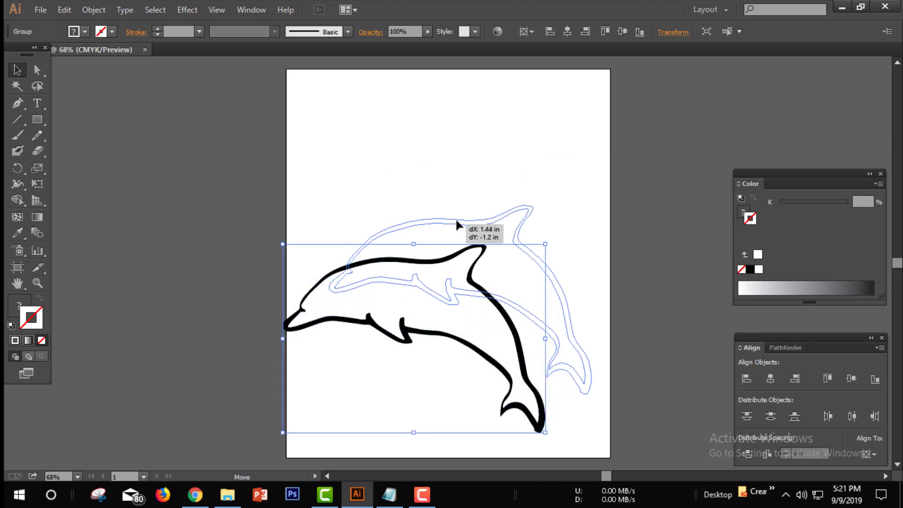
left_click(376, 137)
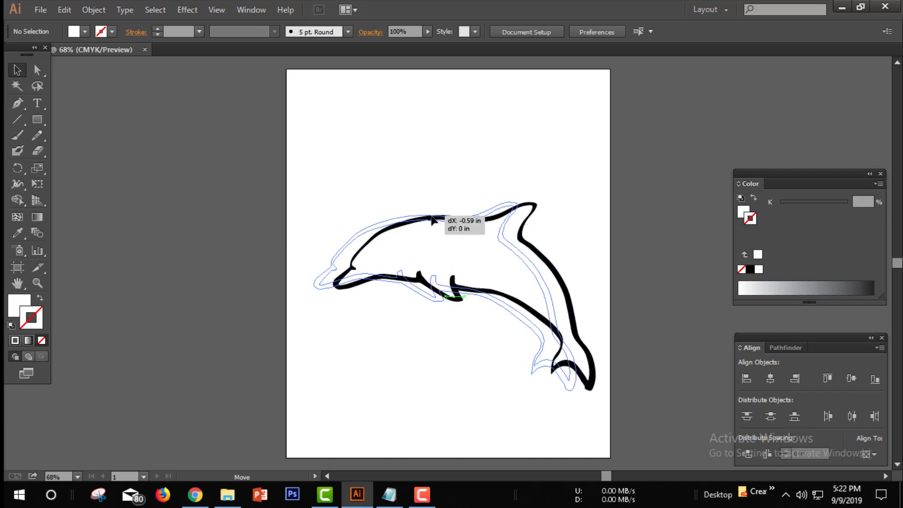
left_click_drag(451, 217, 432, 219)
left_click(418, 161)
left_click(419, 218)
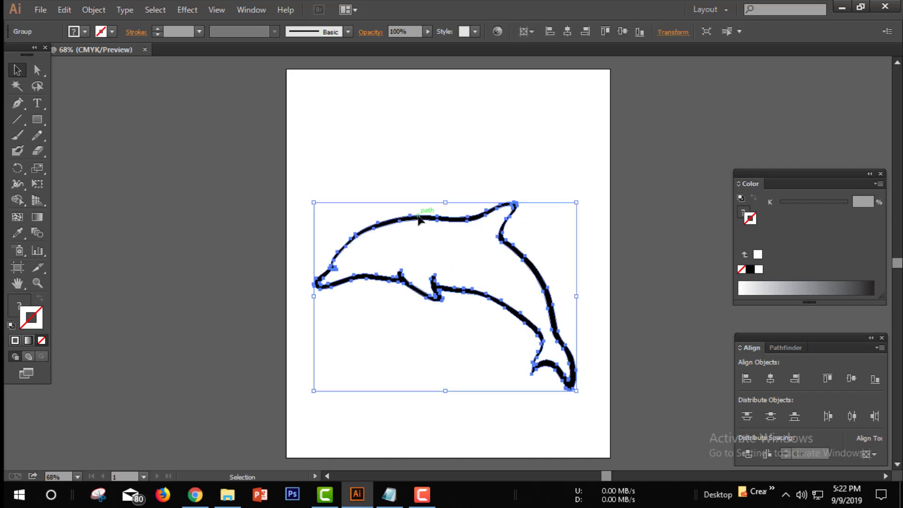
left_click(404, 149)
Fine-tune the dolphin slightly lower and to the right, leaving it selected.
left_click_drag(441, 220, 435, 228)
left_click(445, 162)
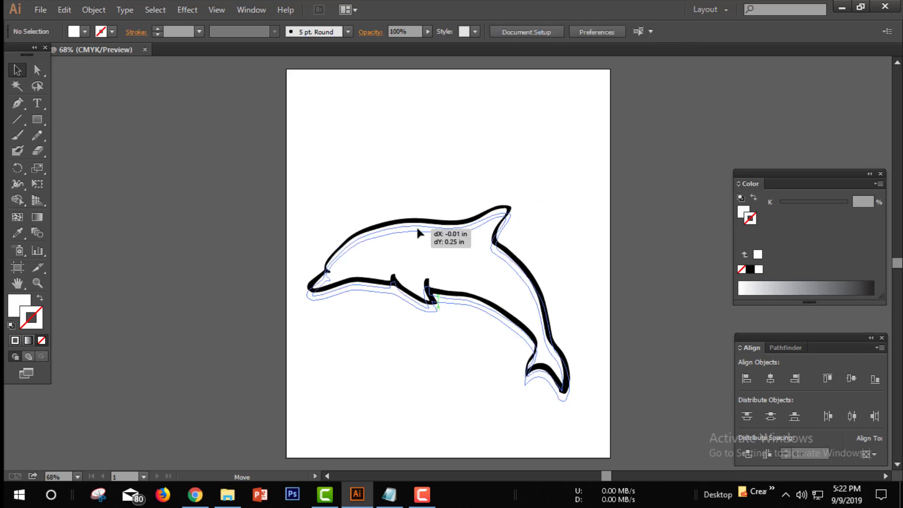
left_click(609, 267)
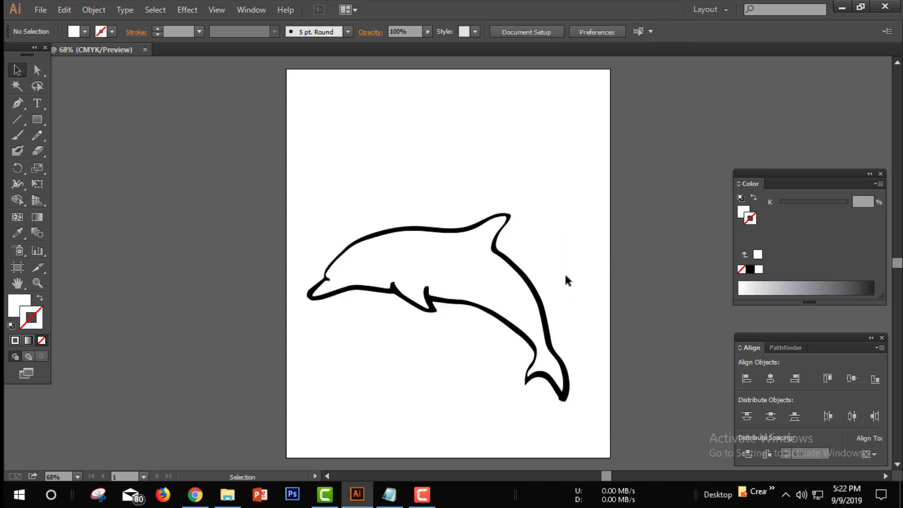
left_click_drag(540, 282, 550, 278)
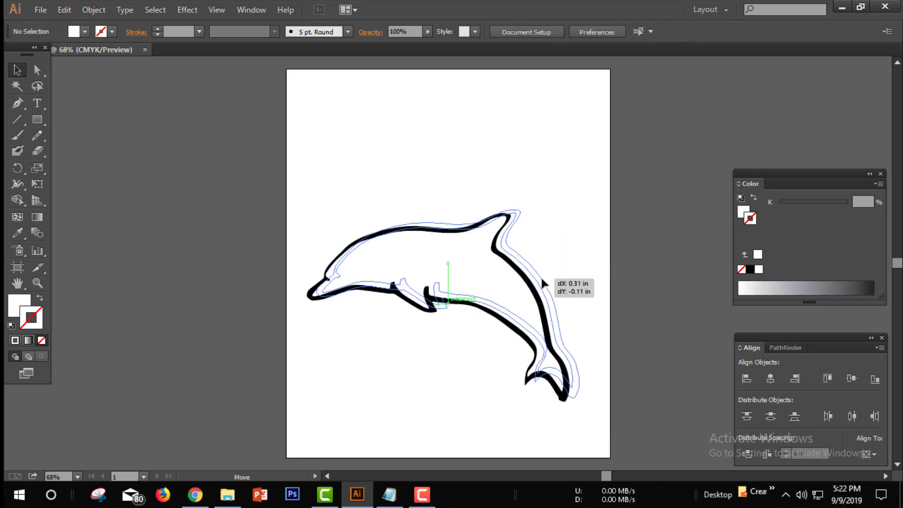
left_click(507, 160)
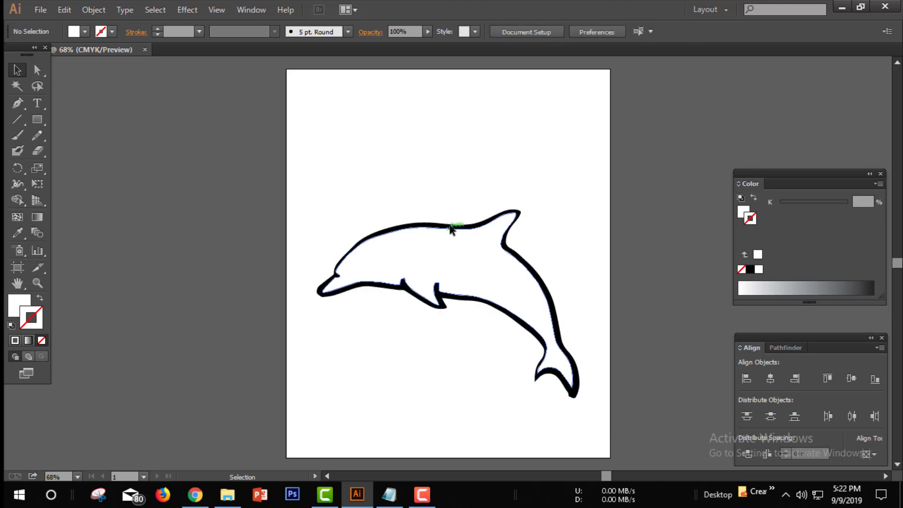
left_click_drag(453, 226, 452, 218)
left_click(474, 159)
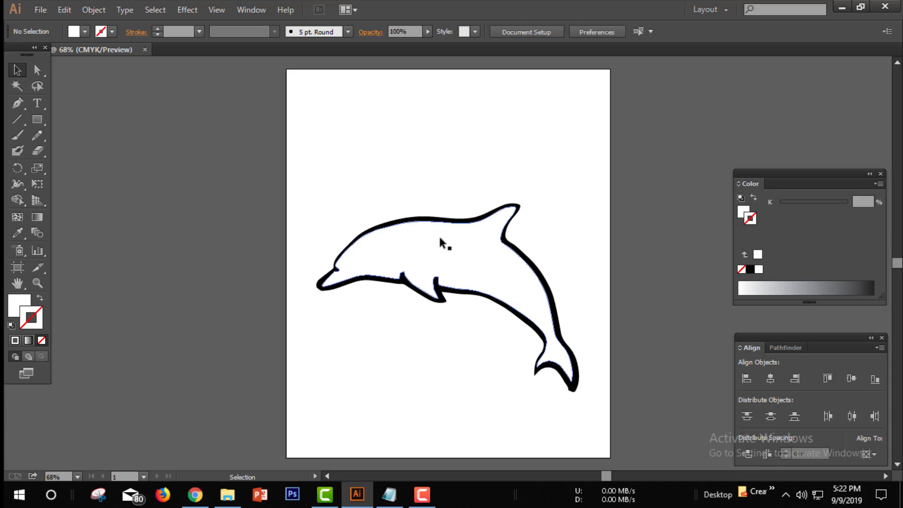
left_click(429, 225)
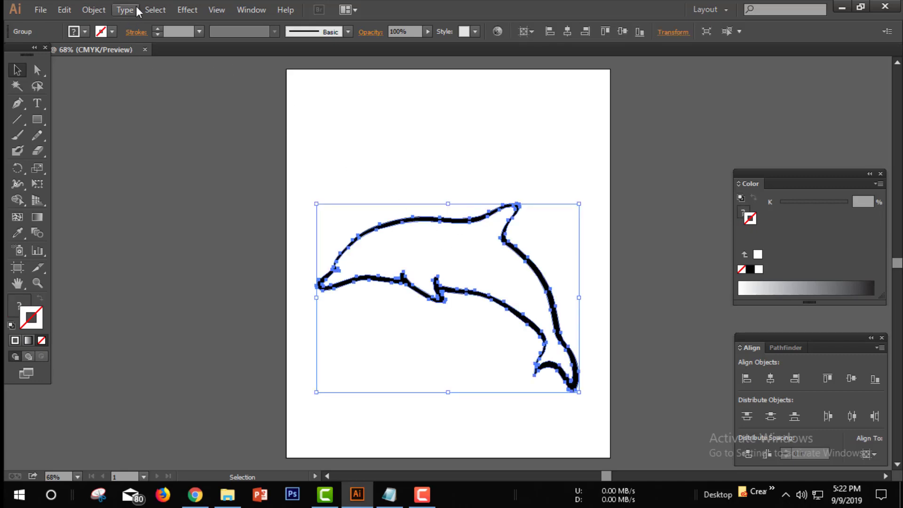
Lock the dolphin outline, then view it at 100% with its whole body visible.
left_click(94, 10)
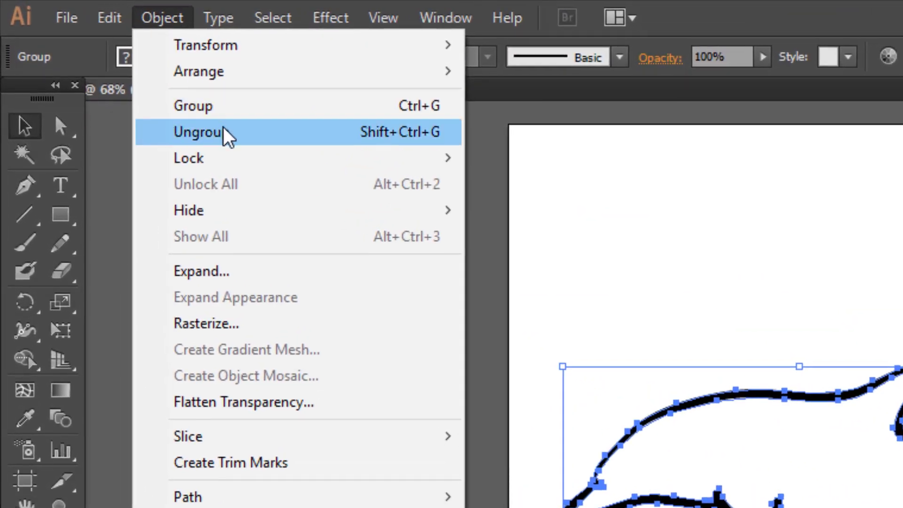
mouse_move(189, 158)
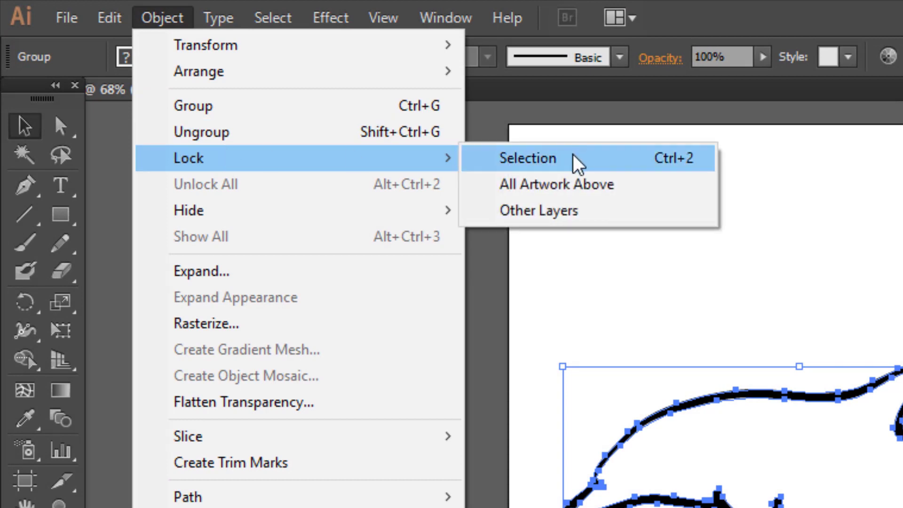
left_click(672, 167)
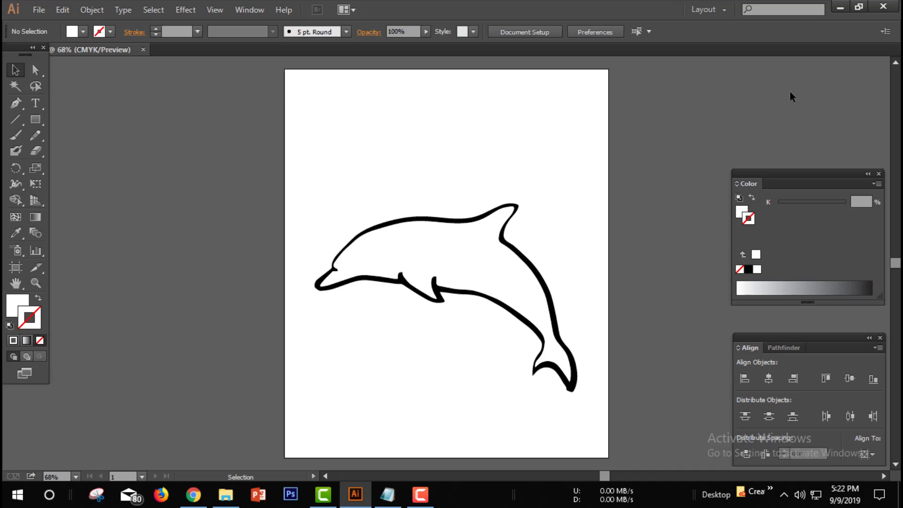
key("ctrl+1")
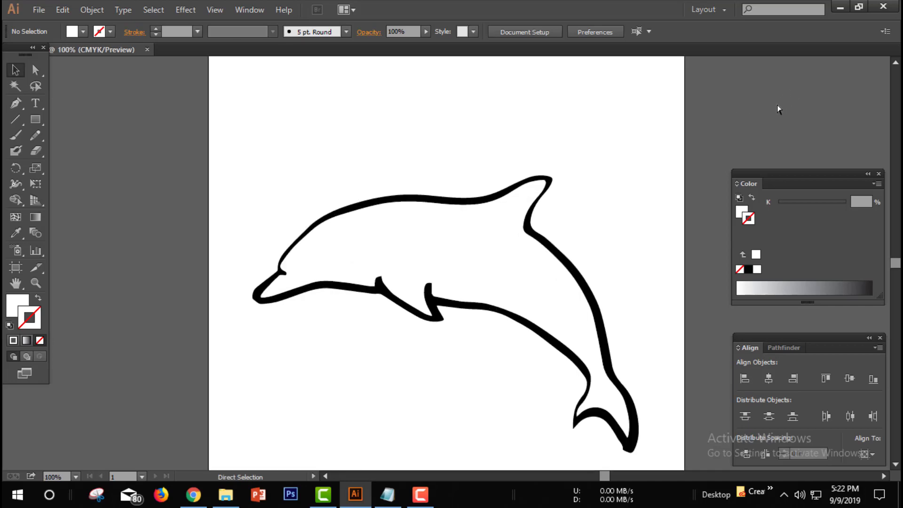
mouse_move(623, 231)
left_mouse_down()
mouse_move(571, 157)
mouse_move(573, 175)
left_mouse_up()
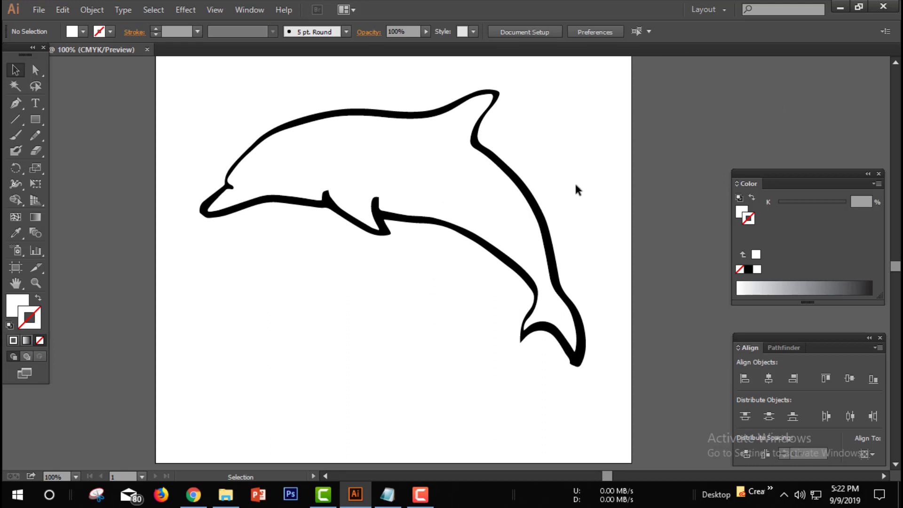
mouse_move(561, 190)
left_mouse_down()
mouse_move(547, 188)
mouse_move(644, 167)
mouse_move(519, 180)
left_mouse_up()
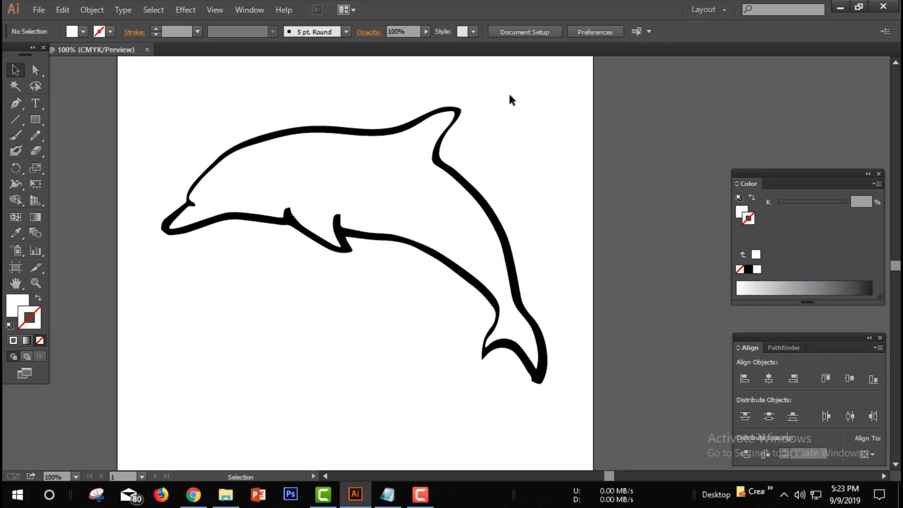
With the Pen tool, place curved anchors at the snout tip and where the beak meets the head.
left_click(17, 107)
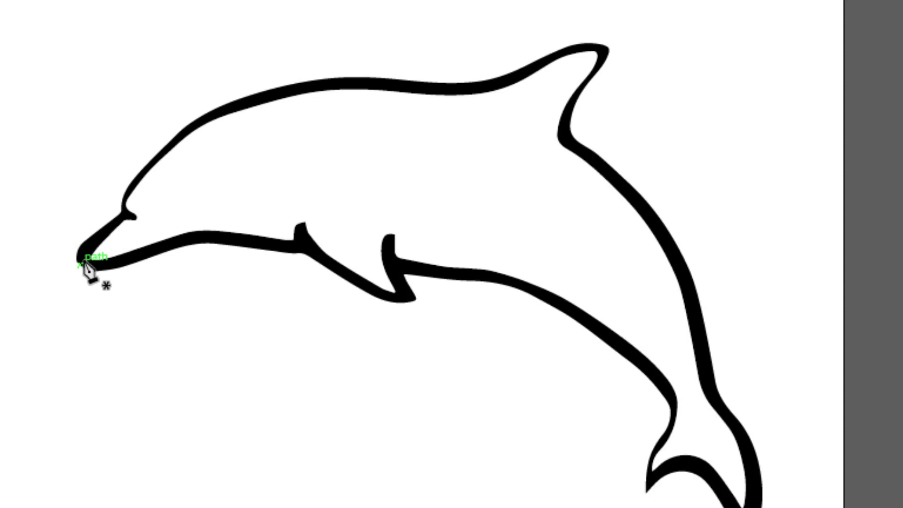
left_click_drag(80, 265, 139, 220)
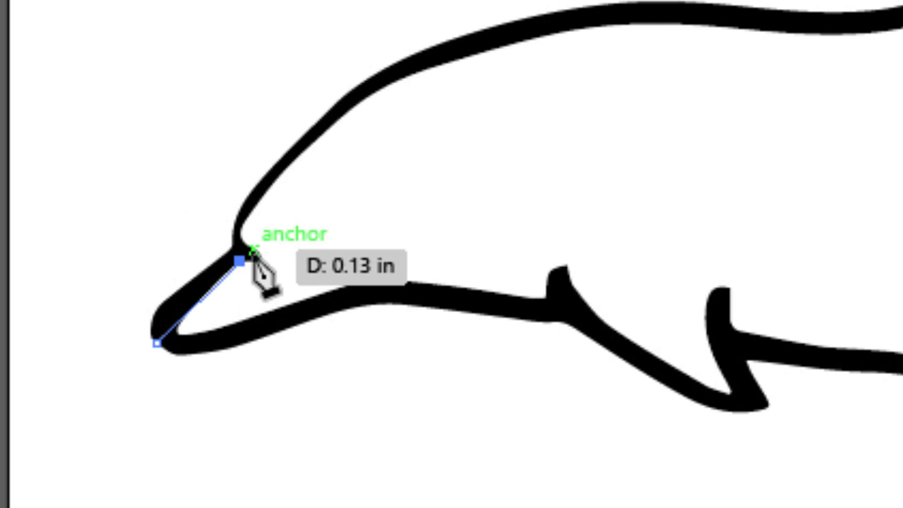
mouse_move(254, 249)
left_mouse_down()
mouse_move(242, 226)
mouse_move(308, 219)
mouse_move(272, 293)
left_mouse_up()
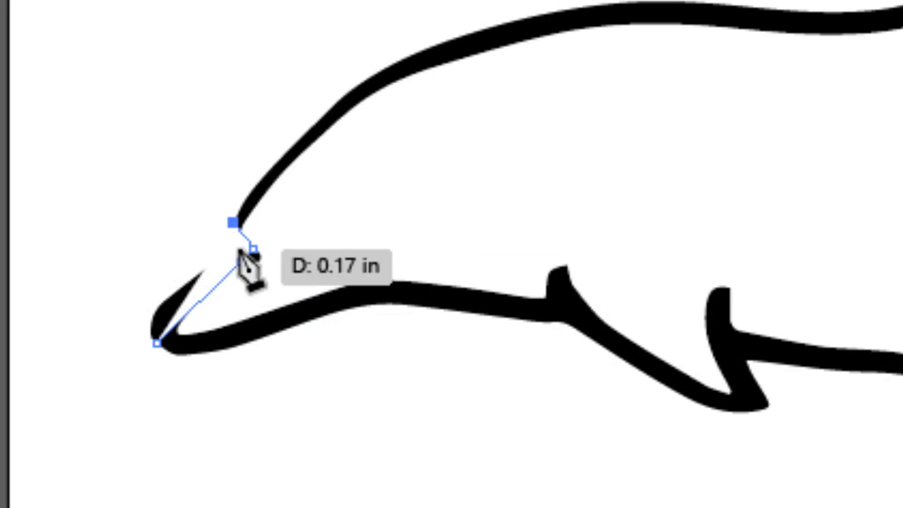
mouse_move(156, 343)
left_mouse_down()
mouse_move(151, 278)
mouse_move(240, 261)
left_mouse_up()
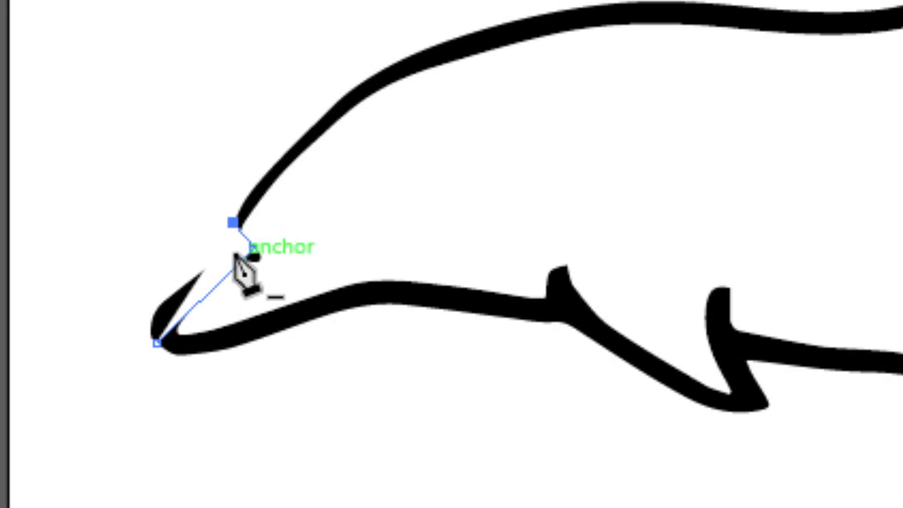
left_click_drag(238, 256, 459, 203)
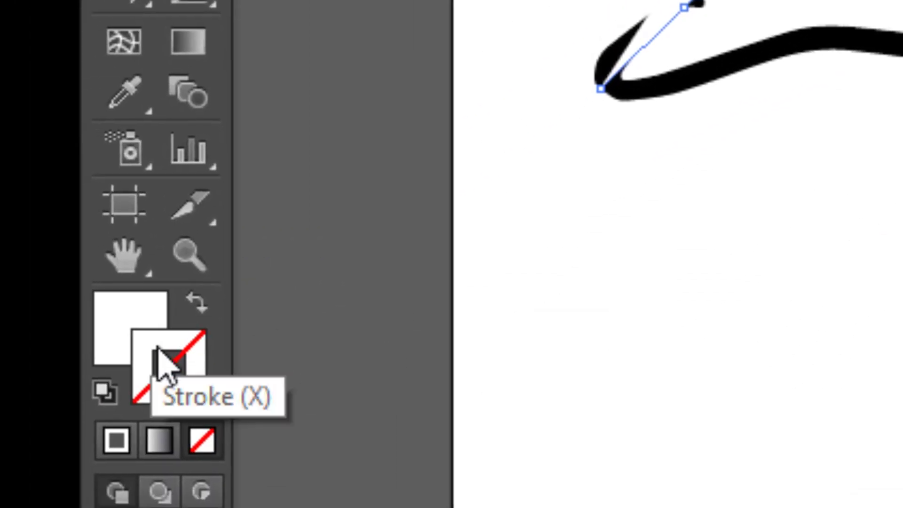
Give the new path no fill and a magenta F200FF stroke.
left_click(124, 317)
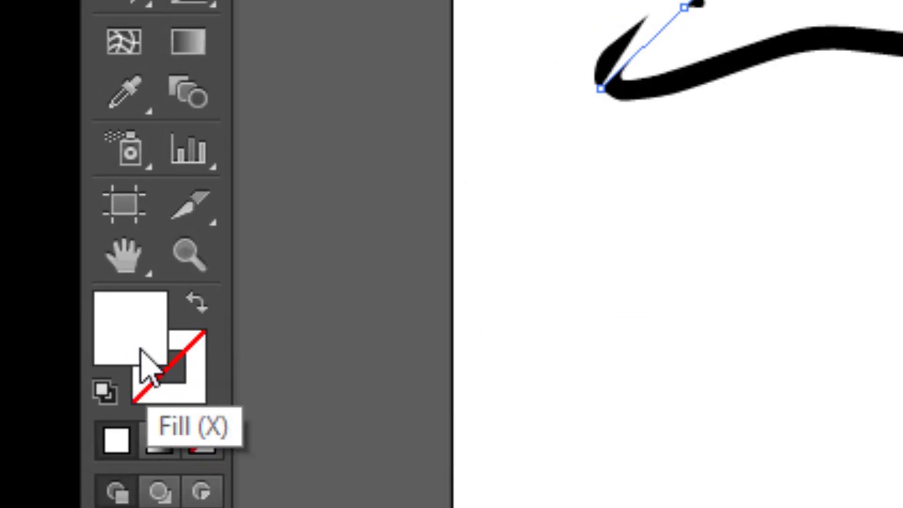
left_click(209, 442)
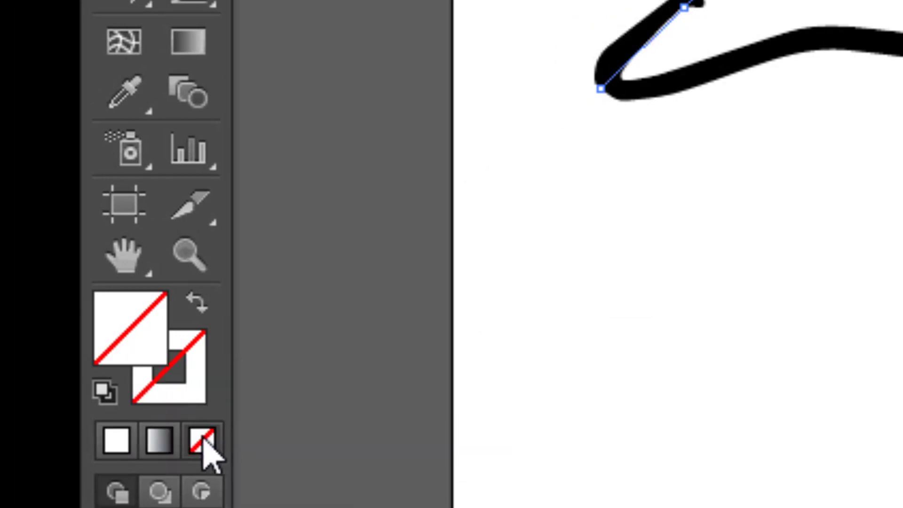
left_click(206, 391)
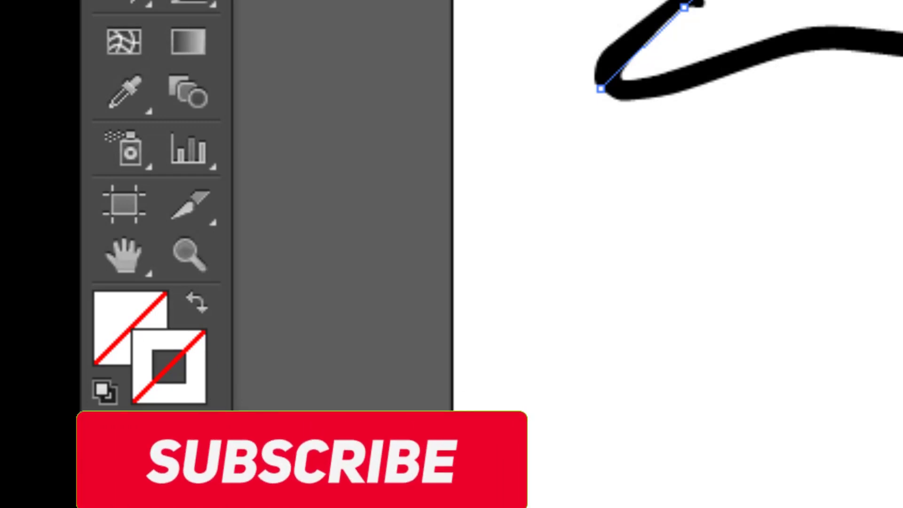
double_click(169, 367)
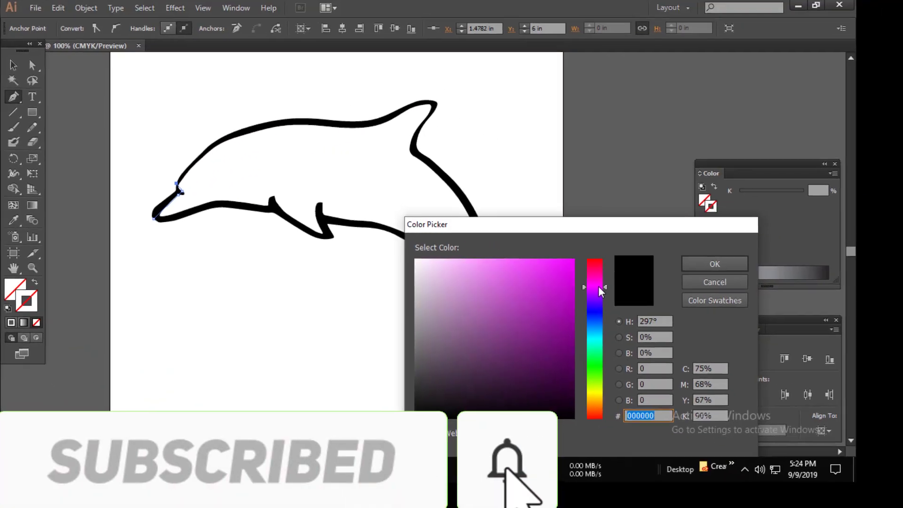
left_click_drag(568, 279, 575, 257)
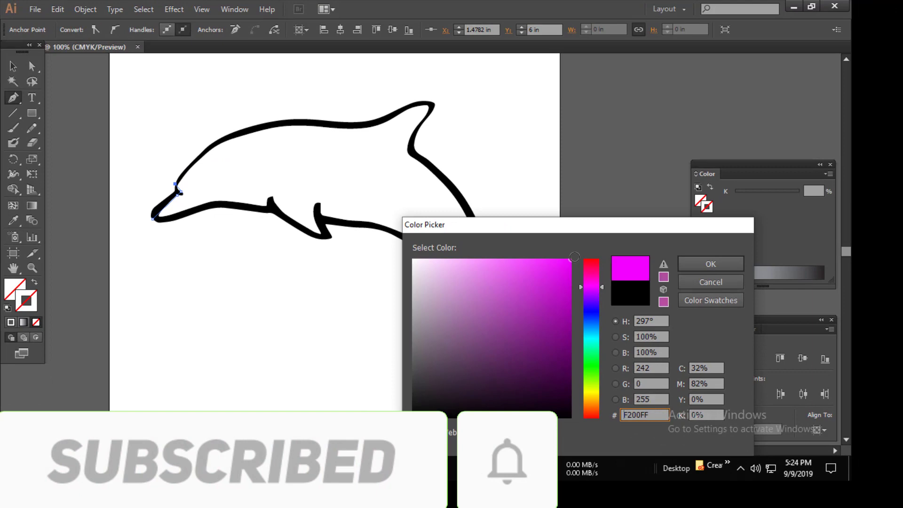
left_click(710, 265)
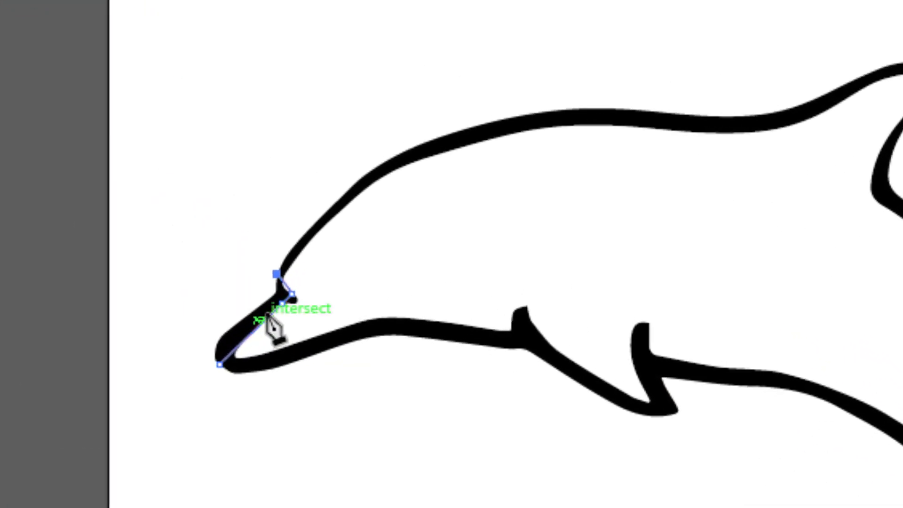
Add a curved anchor atop the head so the path follows the forehead from the beak.
left_click_drag(295, 305, 296, 303)
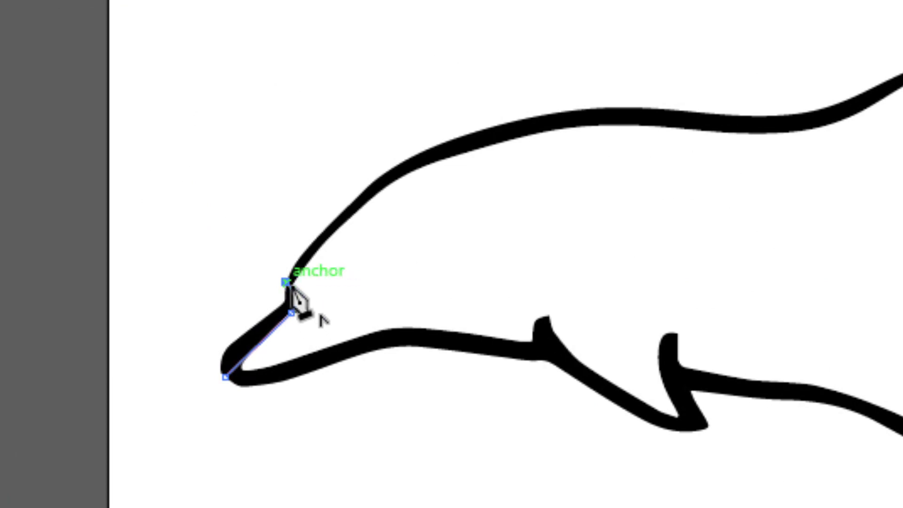
left_click(285, 282)
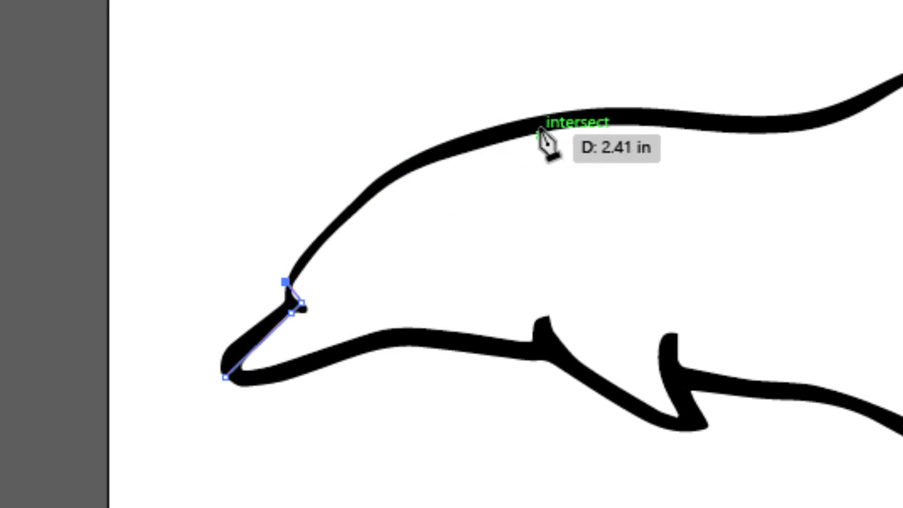
left_click_drag(551, 115, 595, 110)
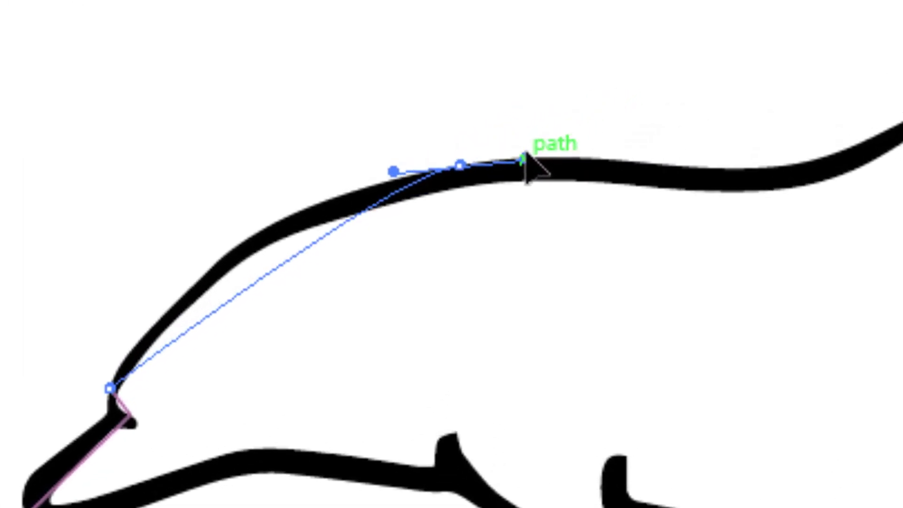
mouse_move(515, 164)
left_mouse_down()
mouse_move(573, 156)
mouse_move(697, 166)
mouse_move(756, 272)
left_mouse_up()
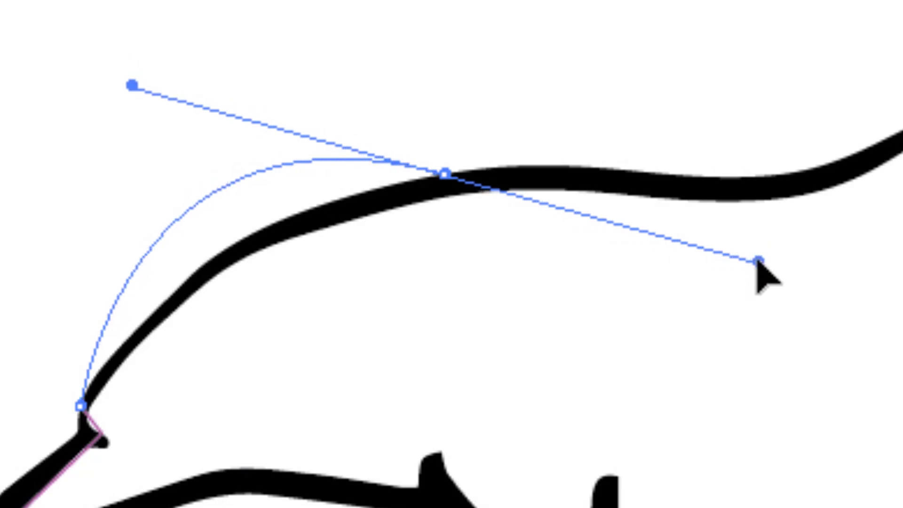
mouse_move(759, 272)
left_mouse_down()
mouse_move(726, 220)
mouse_move(720, 177)
mouse_move(743, 117)
mouse_move(654, 156)
mouse_move(668, 143)
mouse_move(687, 176)
mouse_move(682, 118)
left_mouse_up()
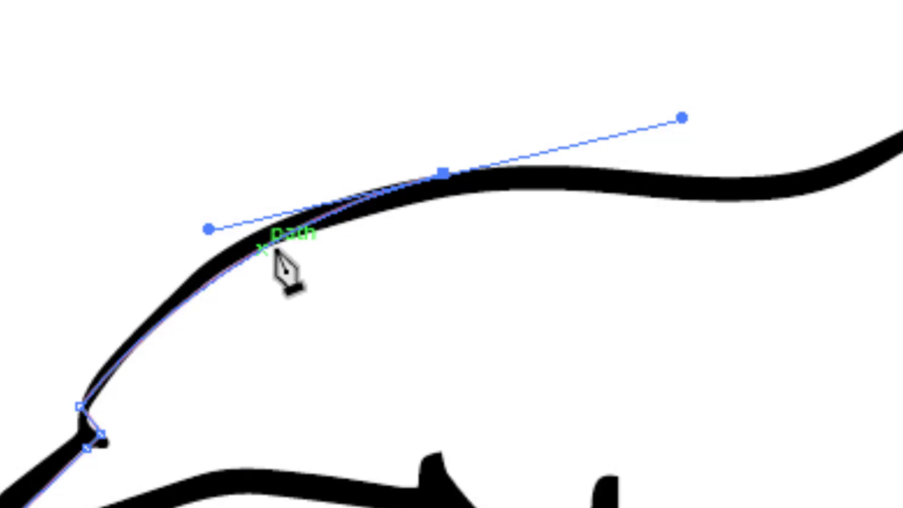
Shorten the top-of-head anchor's forward handle so the curve hugs the forehead.
key("v")
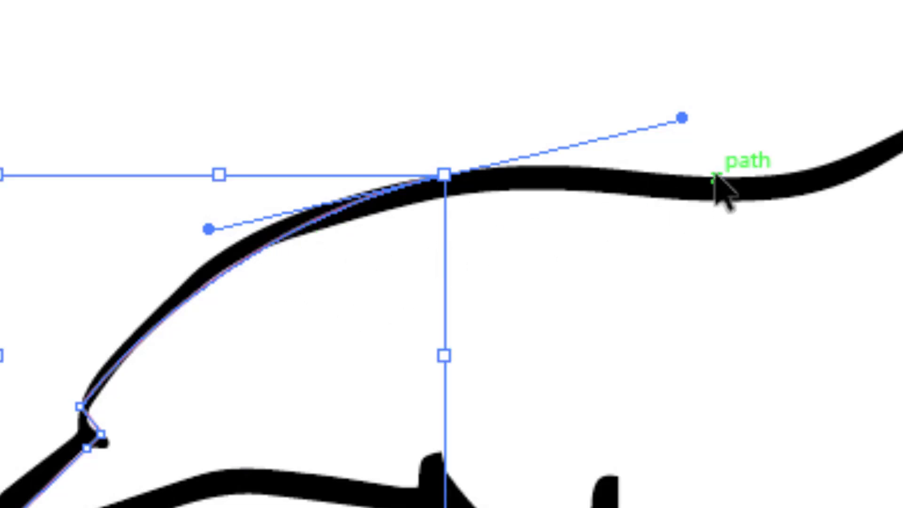
key("p")
key("v")
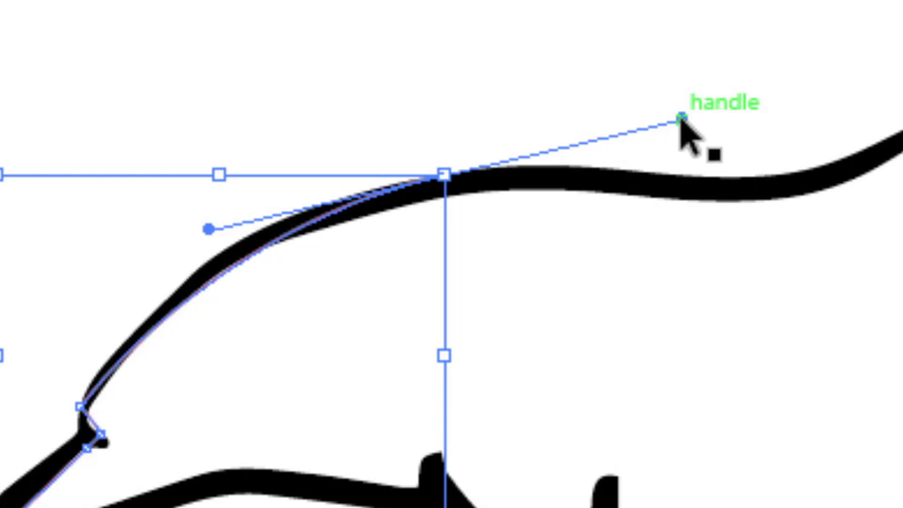
left_click_drag(681, 118, 650, 129)
mouse_move(625, 149)
left_mouse_down()
mouse_move(627, 172)
mouse_move(616, 145)
left_mouse_up()
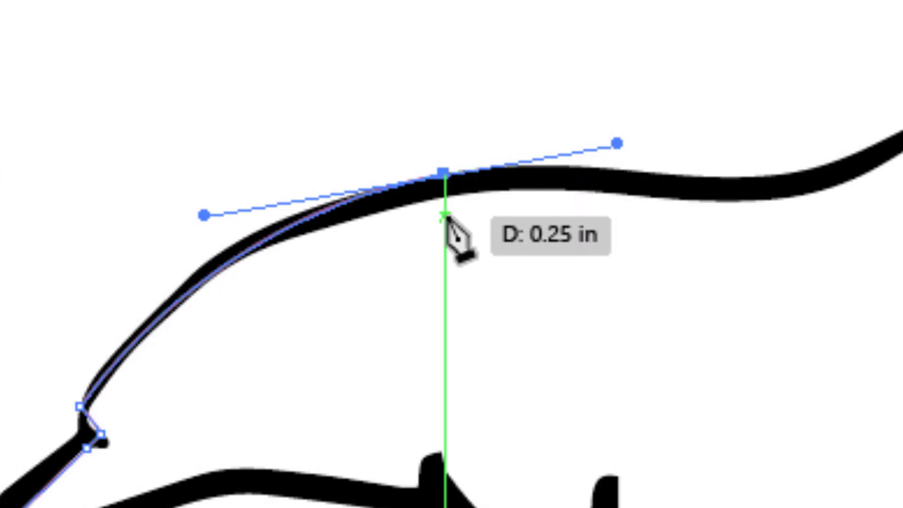
key("v")
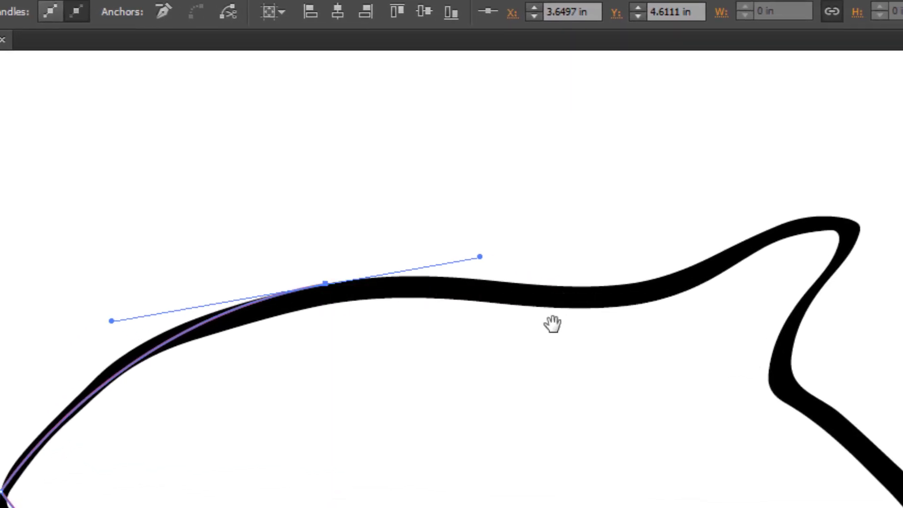
Pan toward the dorsal fin, undo a stray anchor, and drop the back anchor's forward handle.
left_click_drag(553, 323, 403, 286)
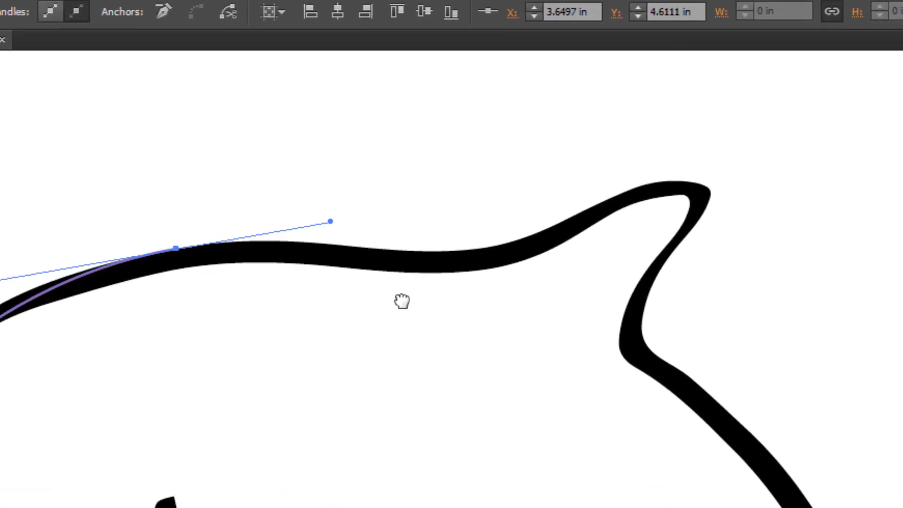
left_click(478, 257)
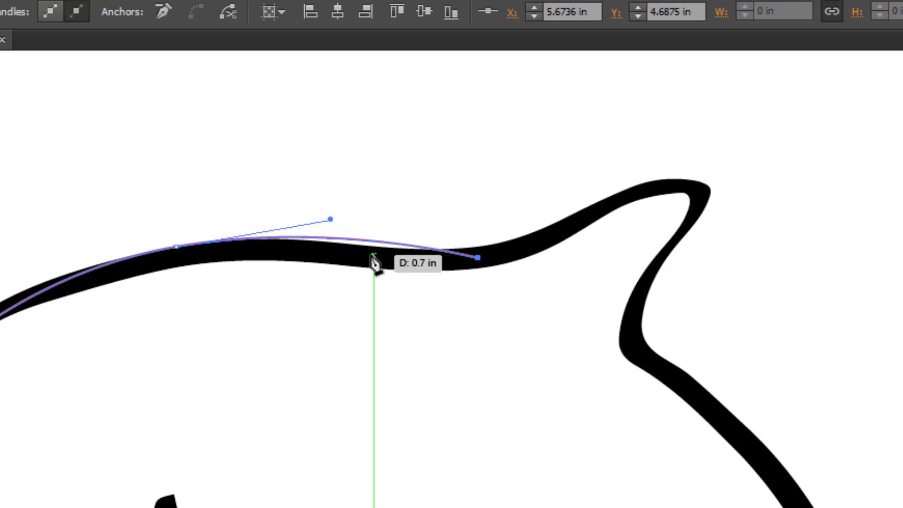
key("ctrl+z")
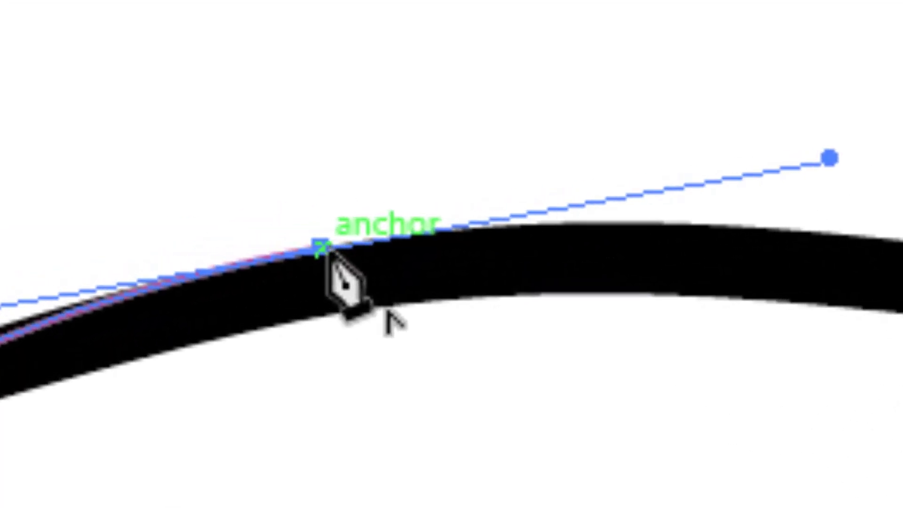
left_click_drag(328, 253, 332, 257)
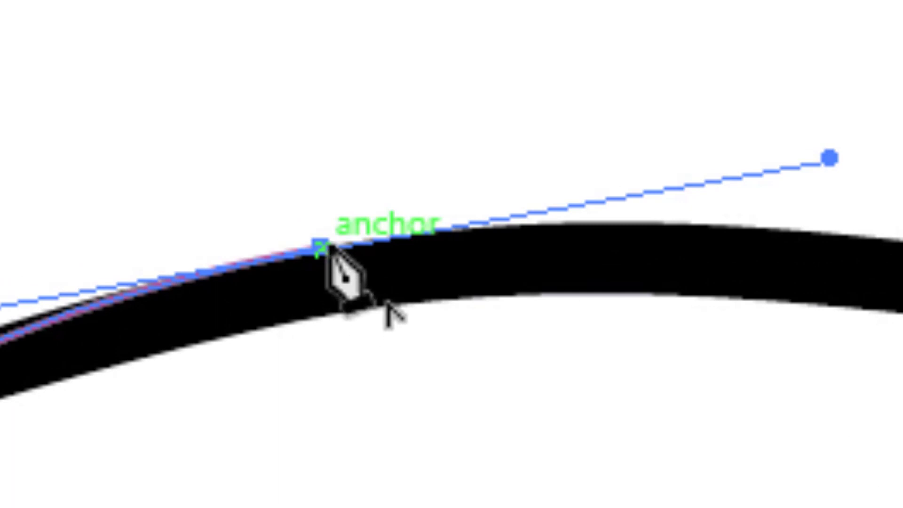
left_click(324, 246)
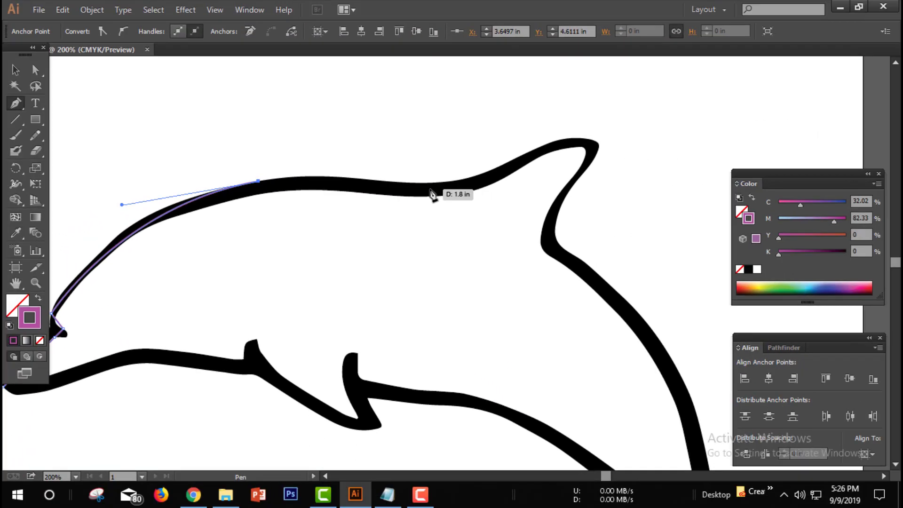
Add a curved anchor along the back and remove its forward handle.
left_click(558, 245)
left_click_drag(566, 250, 597, 253)
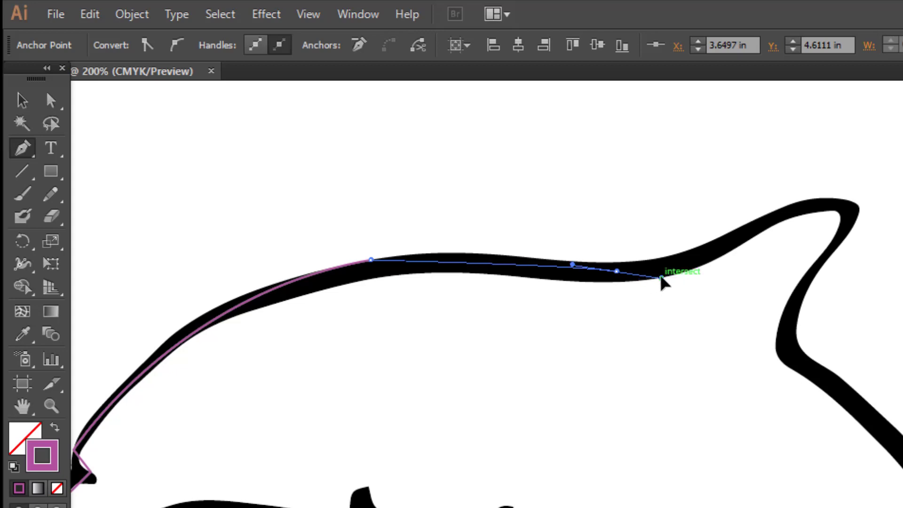
left_click_drag(667, 284, 668, 285)
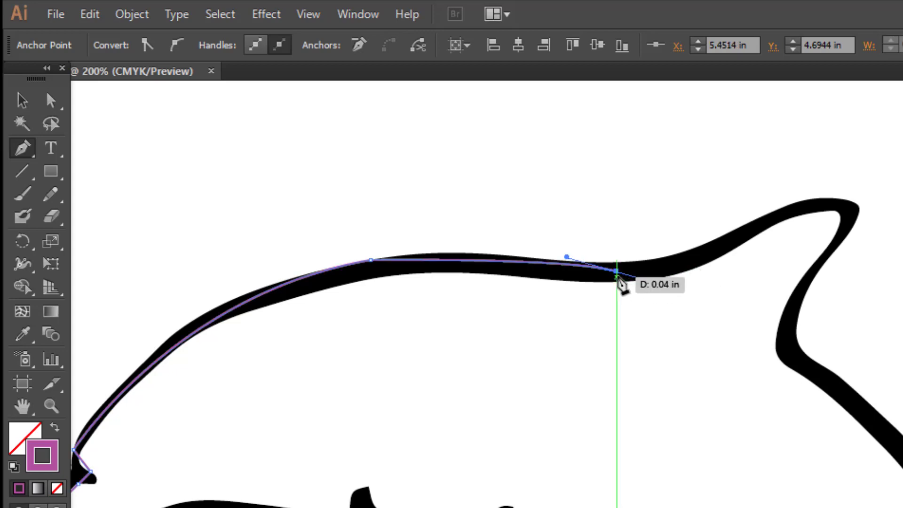
left_click(616, 271)
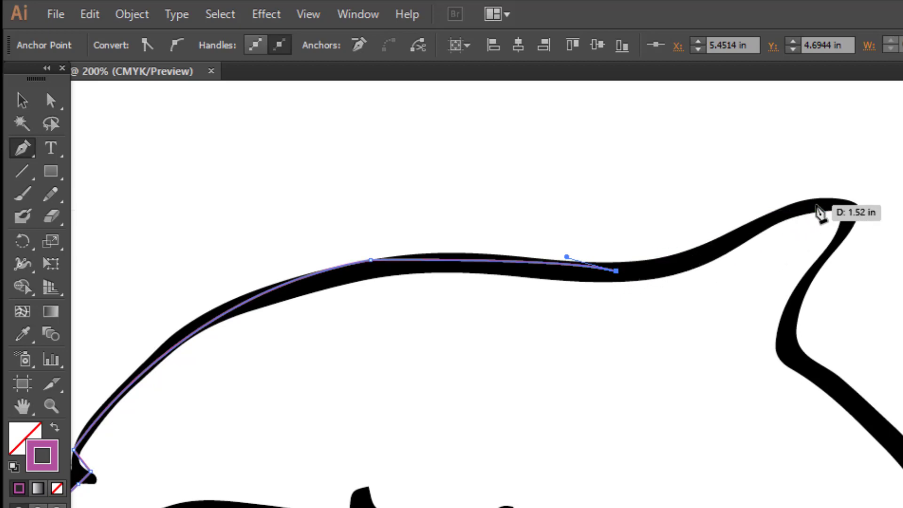
Curve the path up to the dorsal fin tip and down its trailing edge.
left_click(817, 206)
left_click_drag(818, 207, 902, 168)
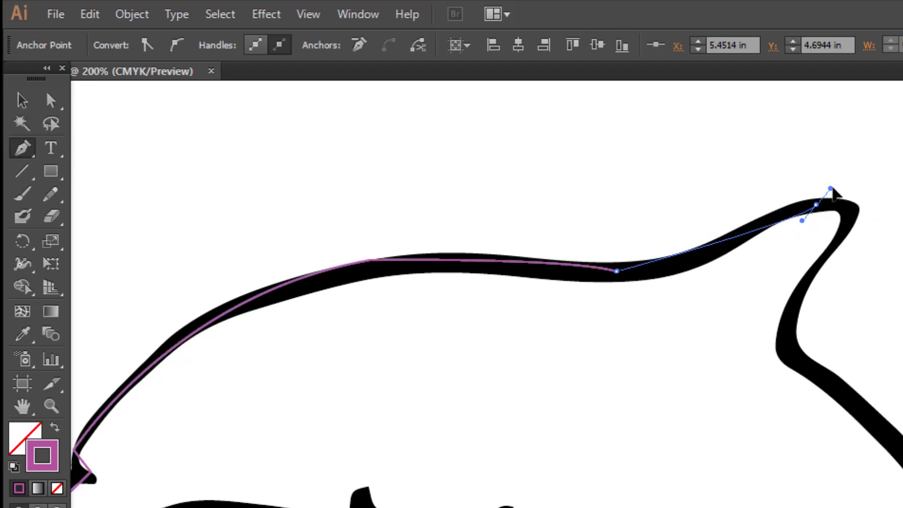
mouse_move(712, 249)
left_mouse_down()
mouse_move(603, 288)
mouse_move(628, 283)
left_mouse_up()
left_click_drag(818, 207, 840, 249)
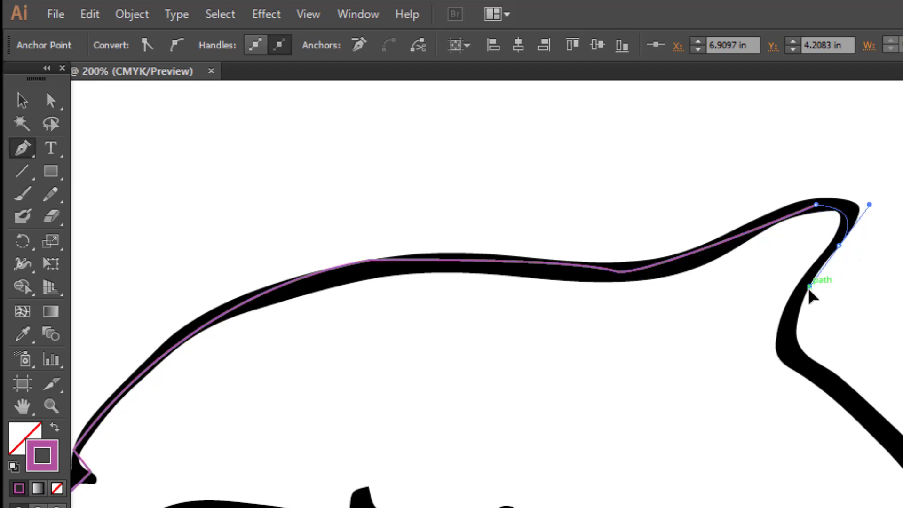
left_click_drag(809, 290, 792, 309)
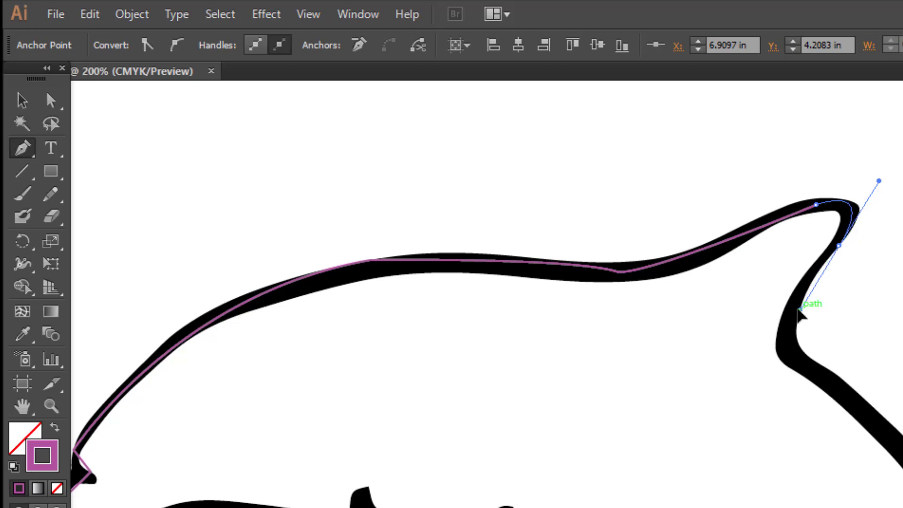
left_click_drag(840, 247, 838, 248)
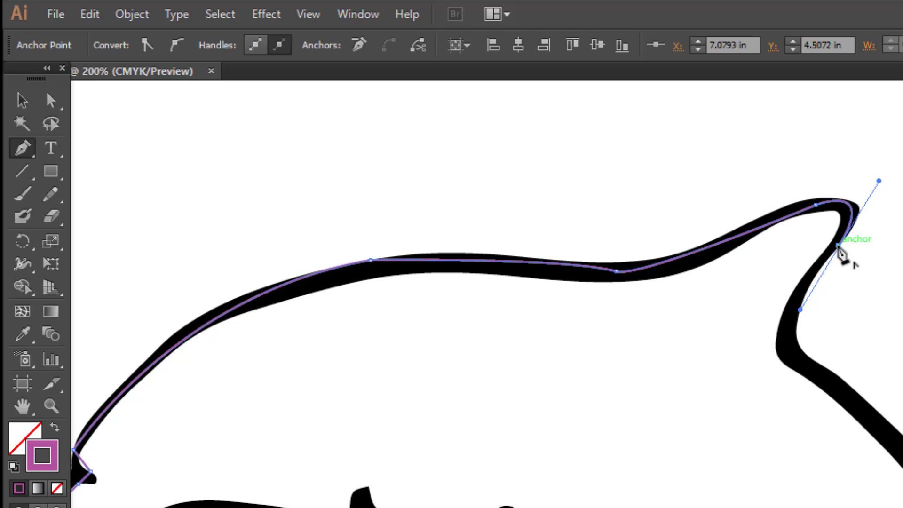
mouse_move(840, 248)
left_mouse_down()
mouse_move(845, 259)
mouse_move(792, 348)
mouse_move(802, 402)
mouse_move(636, 296)
mouse_move(532, 276)
mouse_move(590, 245)
mouse_move(711, 497)
left_mouse_up()
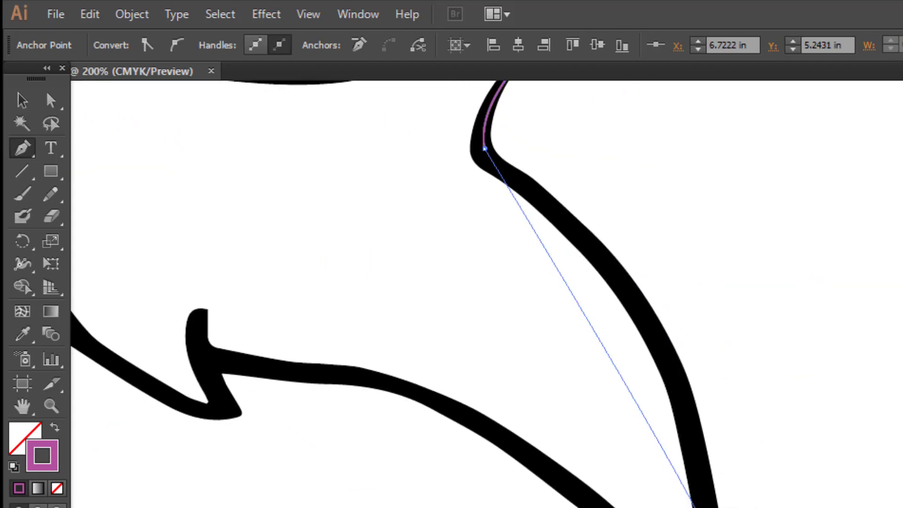
Extend the path from behind the dorsal fin down the rear body toward the tail.
key("ctrl+minus")
left_click_drag(577, 363, 606, 422)
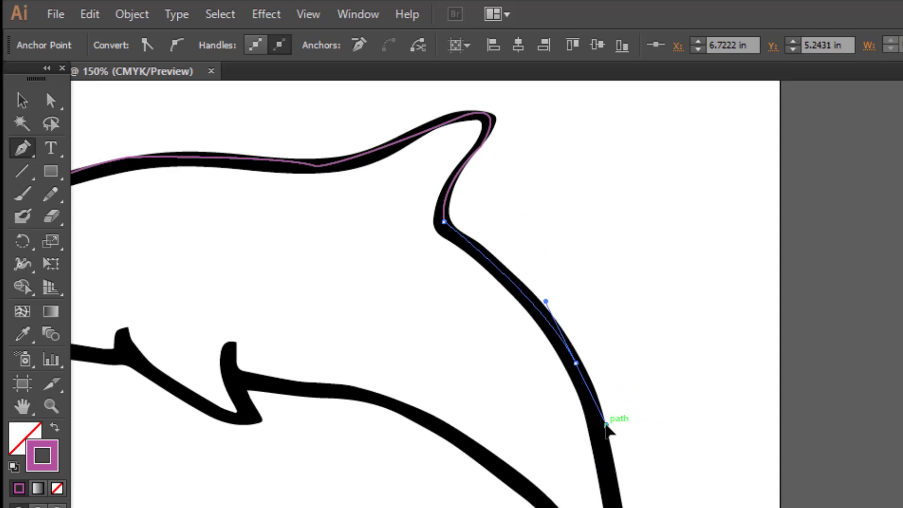
mouse_move(577, 362)
left_mouse_down()
mouse_move(591, 377)
mouse_move(556, 476)
mouse_move(578, 373)
mouse_move(591, 375)
mouse_move(585, 387)
mouse_move(743, 430)
mouse_move(700, 426)
mouse_move(709, 443)
mouse_move(699, 428)
left_mouse_up()
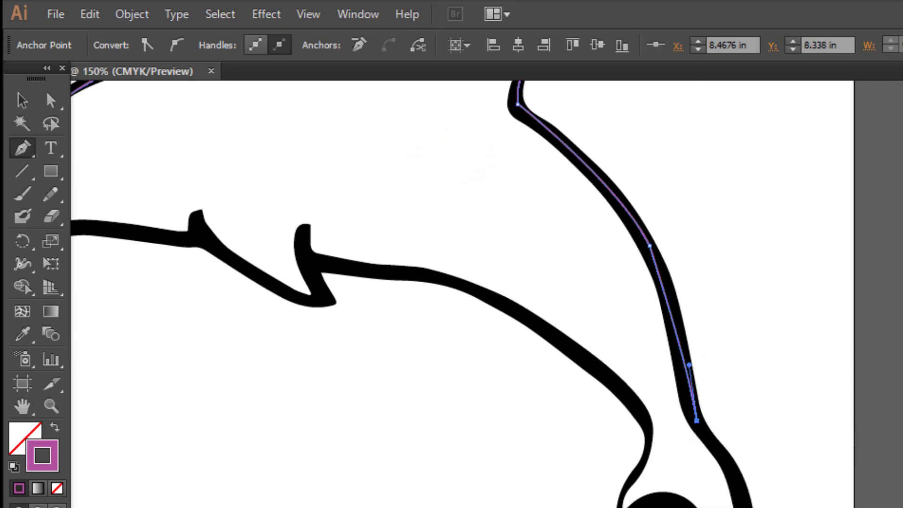
left_click_drag(735, 507, 720, 507)
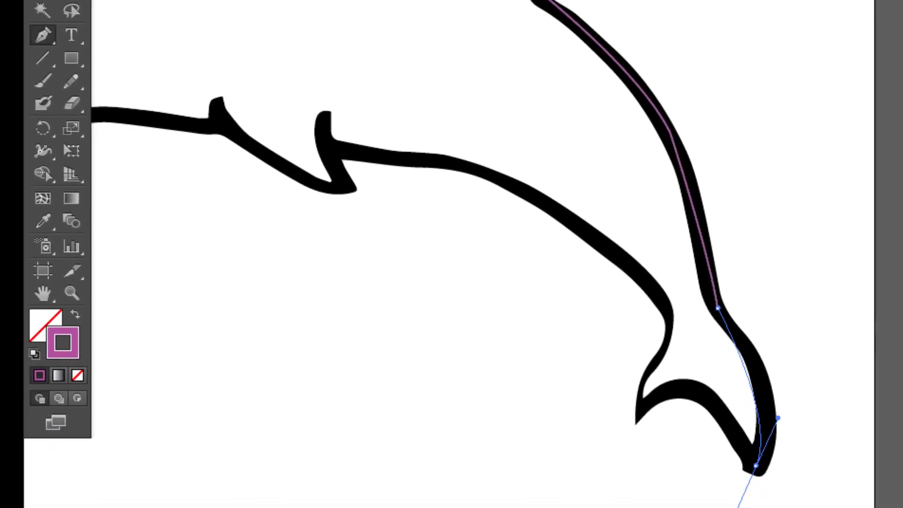
left_click_drag(787, 401, 801, 396)
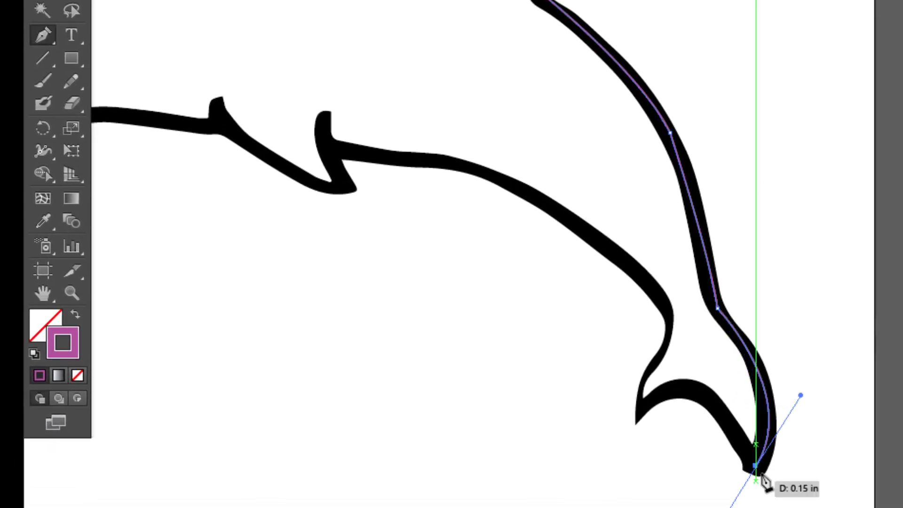
left_click(756, 467)
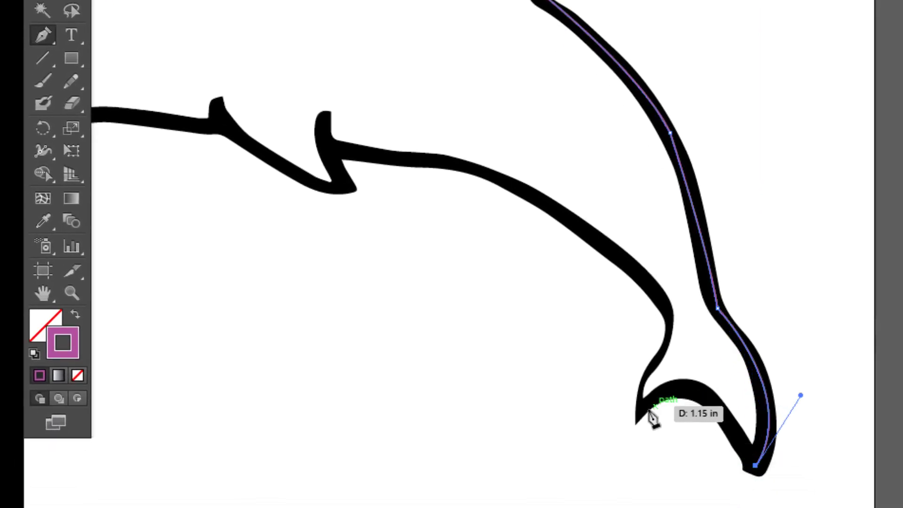
Curve the path around the tail fluke and up its inner edge to a point.
left_click_drag(642, 409, 586, 475)
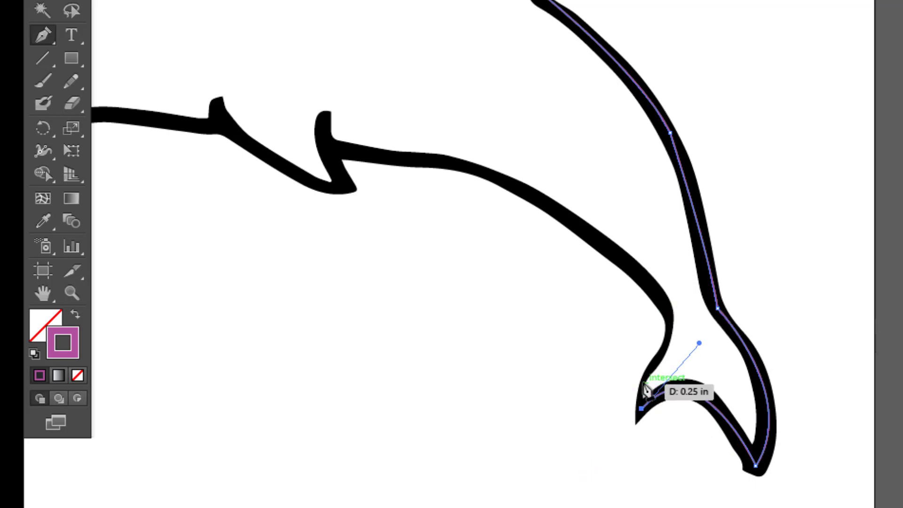
key("ctrl+plus")
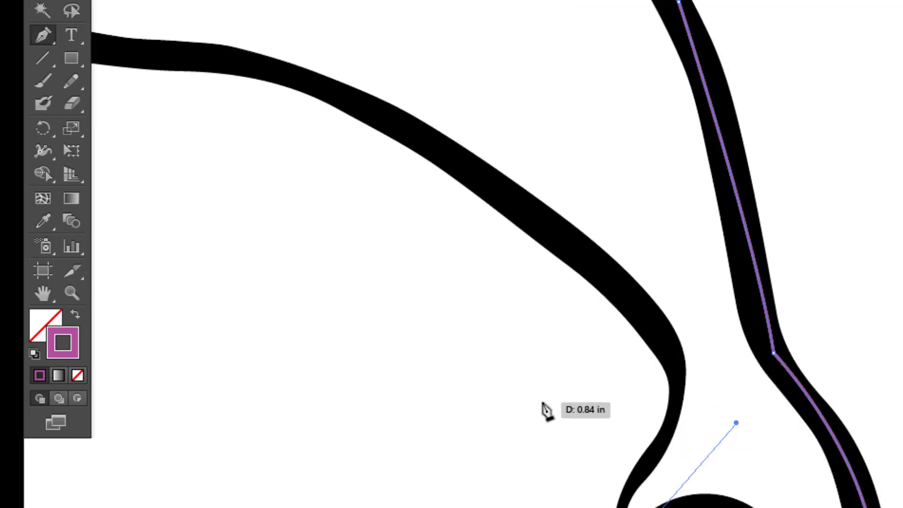
left_click_drag(545, 411, 564, 24)
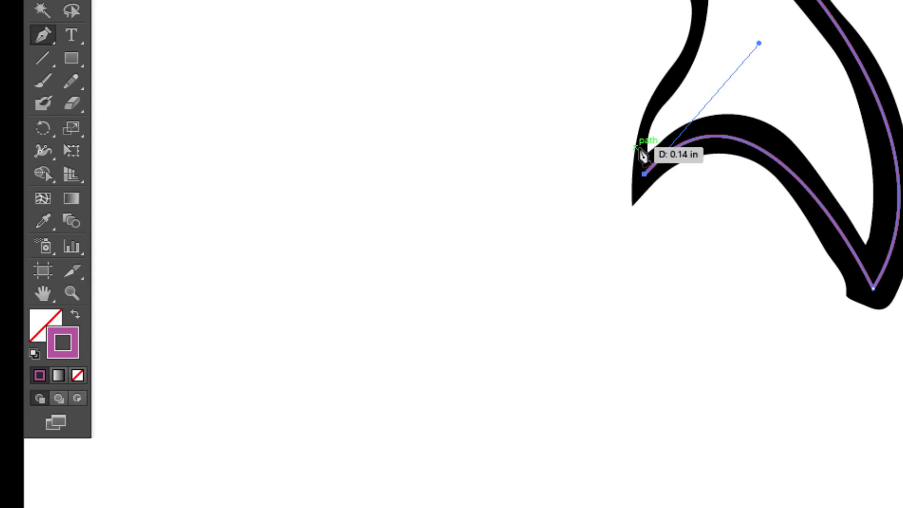
left_click(643, 136)
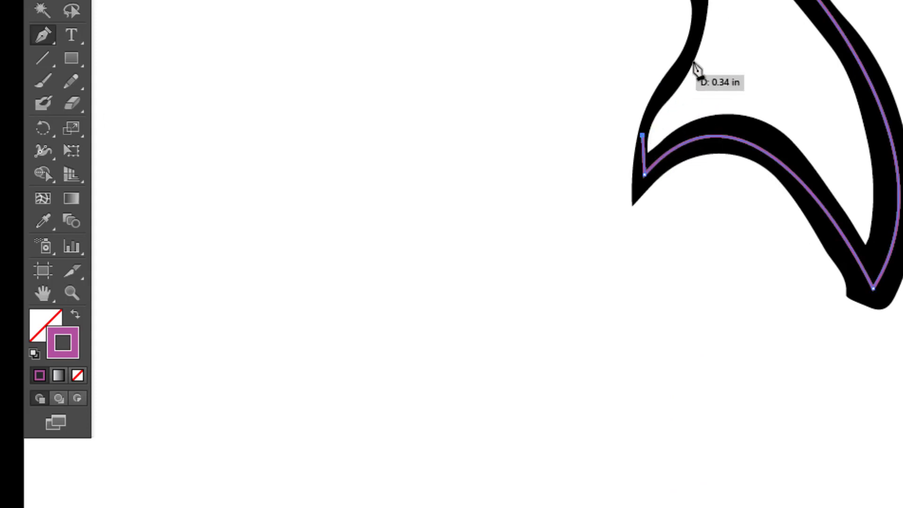
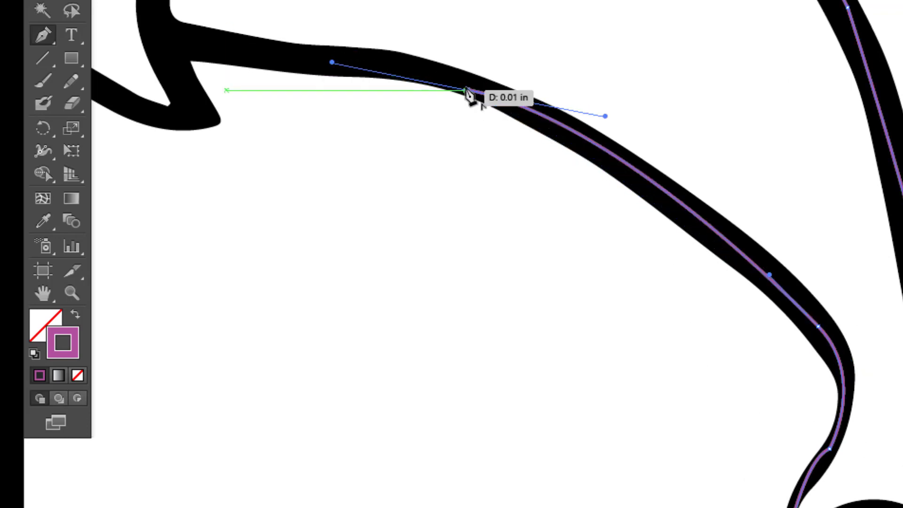
Trace the right fin with the Pen tool, giving its tip a sharp corner and a curved base.
left_click_drag(469, 89, 103, 51)
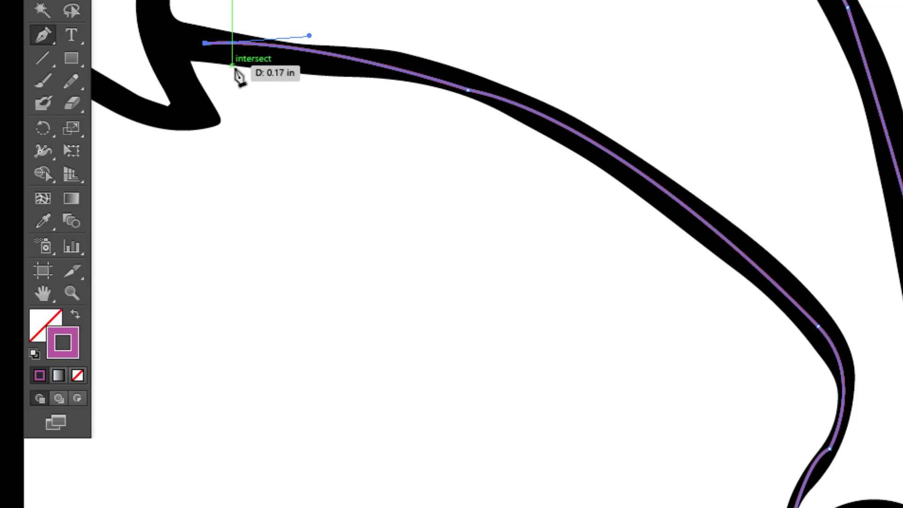
left_click_drag(205, 43, 526, 150)
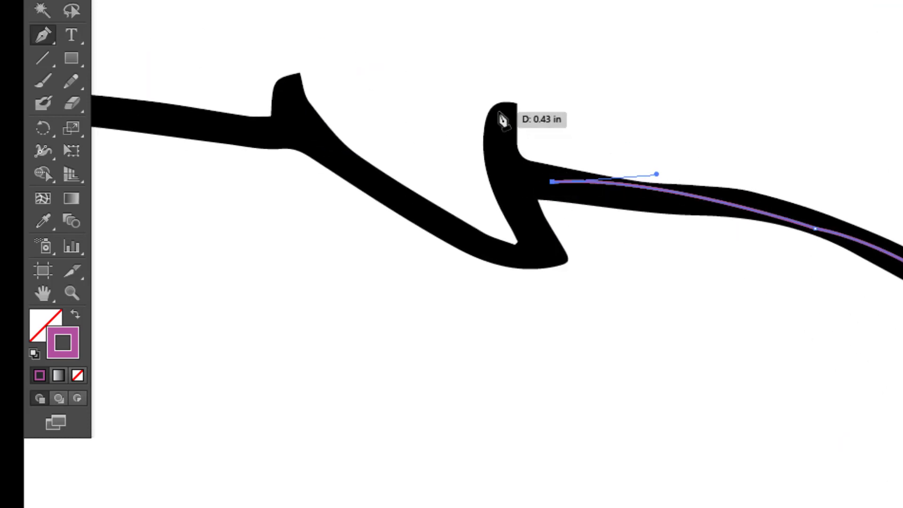
left_click(509, 109)
left_click_drag(523, 91, 530, 48)
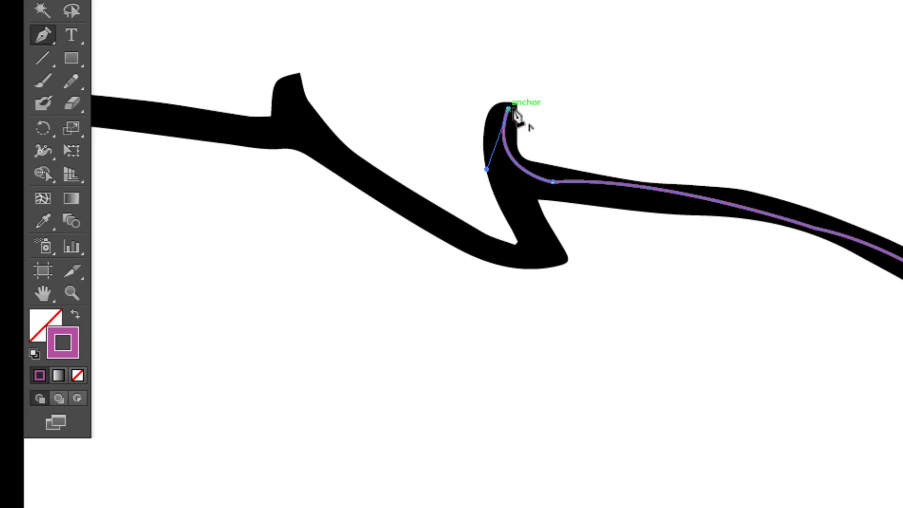
left_click(510, 109)
mouse_move(538, 249)
left_mouse_down()
mouse_move(591, 316)
mouse_move(626, 392)
mouse_move(645, 390)
left_mouse_up()
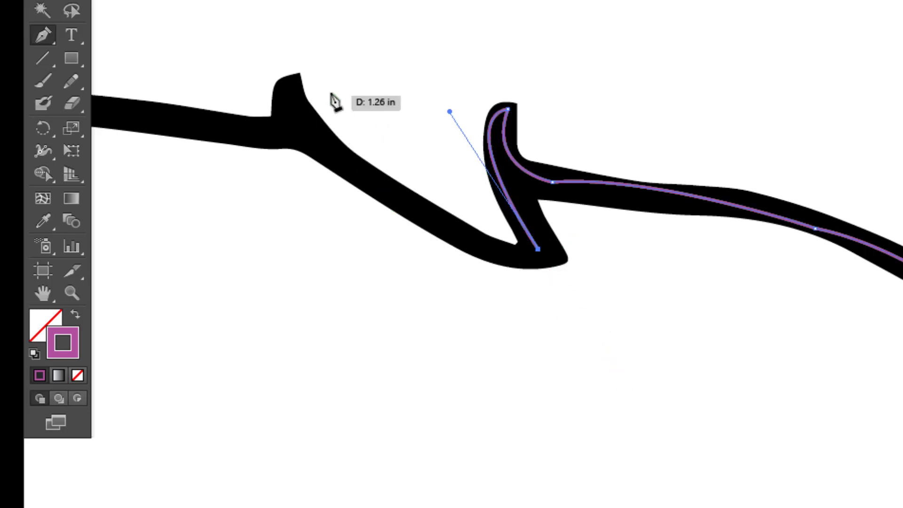
Trace the left fin with a pointed tip and a smooth curve beneath it.
left_click(295, 87)
mouse_move(296, 87)
left_mouse_down()
mouse_move(243, 75)
mouse_move(138, 1)
mouse_move(202, 5)
mouse_move(177, 3)
left_mouse_up()
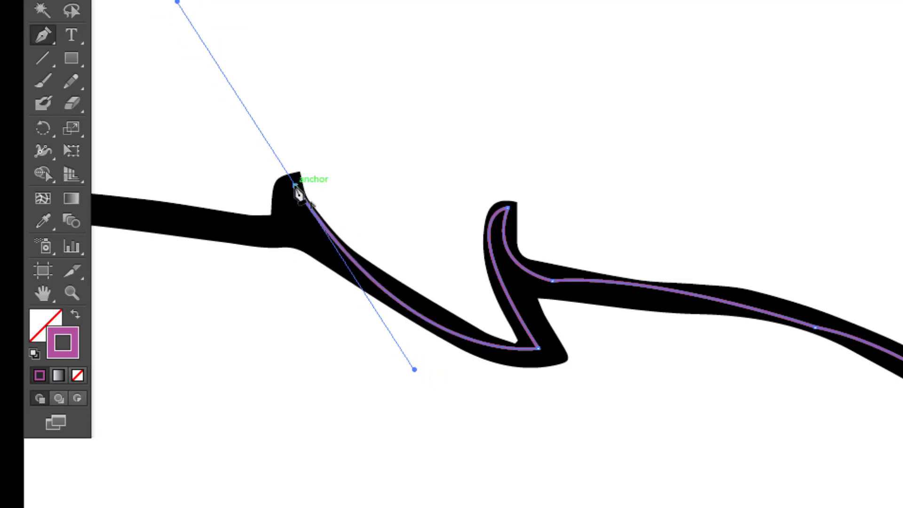
left_click(297, 188)
left_click_drag(294, 228, 304, 243)
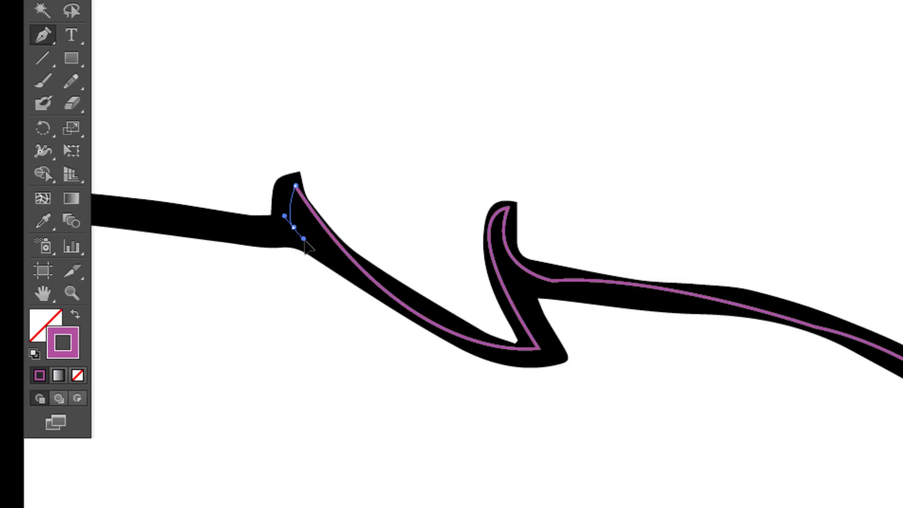
left_click_drag(316, 261, 316, 260)
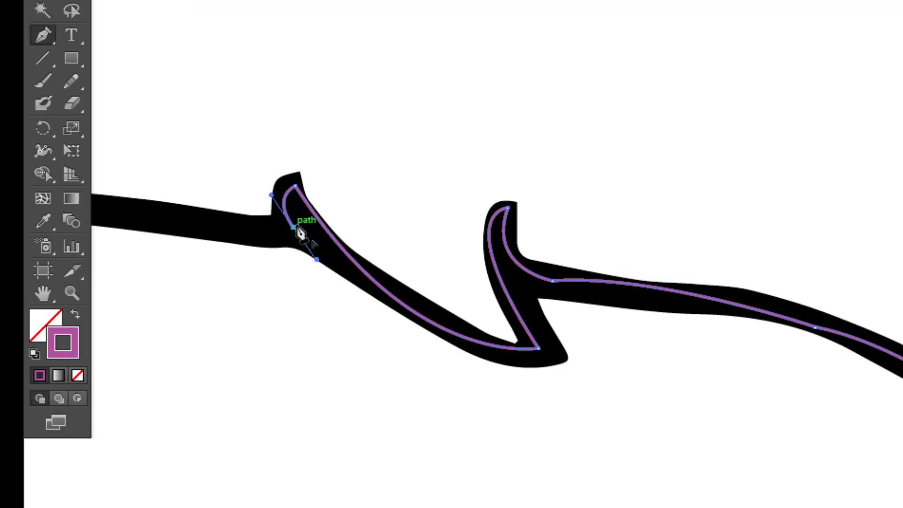
Extend the Pen path with curved anchors along the belly and lower jaw to the snout tip.
scroll(222, 254, "left", 10)
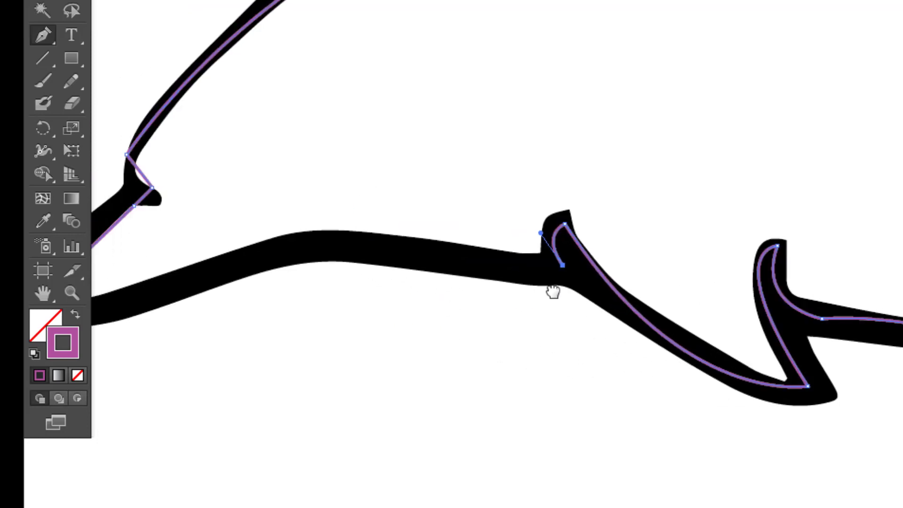
scroll(551, 289, "left", 5)
left_click_drag(390, 258, 479, 244)
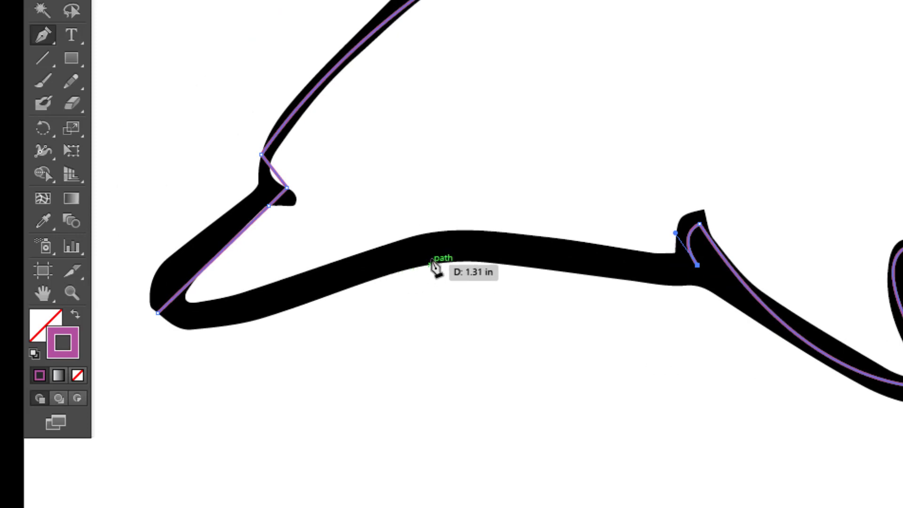
left_click_drag(382, 262, 301, 272)
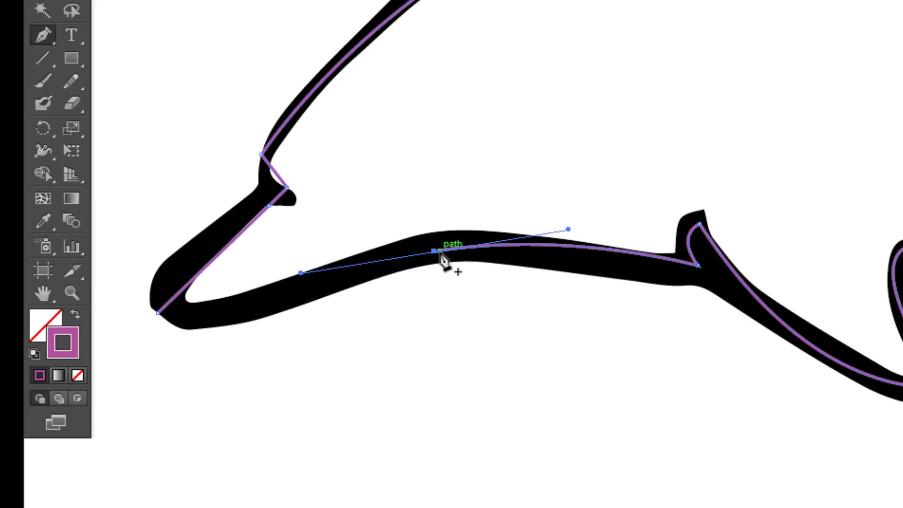
left_click(433, 254)
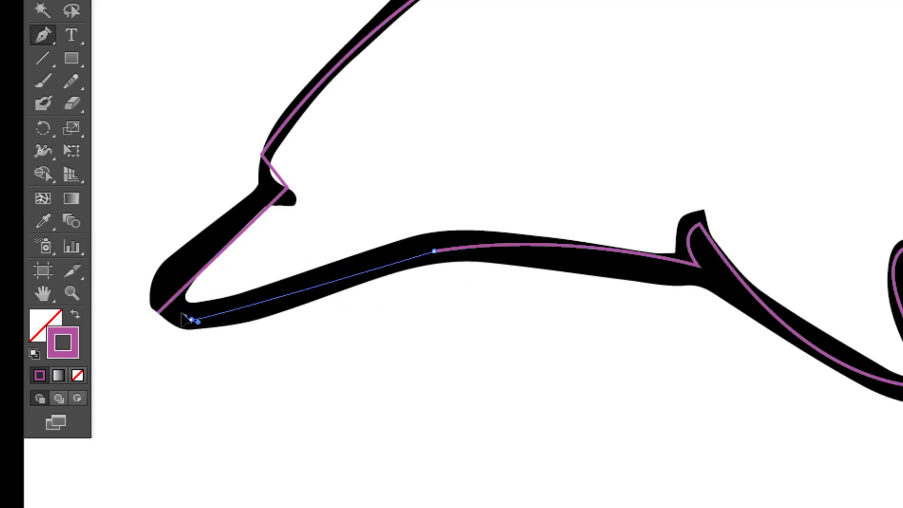
mouse_move(165, 327)
left_mouse_down()
mouse_move(166, 335)
mouse_move(158, 312)
left_mouse_up()
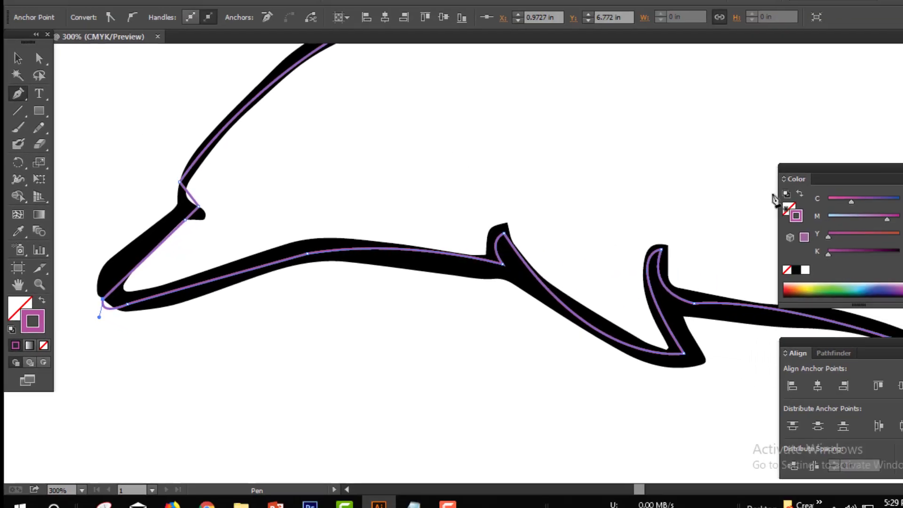
Close the dolphin path by connecting it back at the snout tip.
key("ctrl+minus")
key("ctrl+minus")
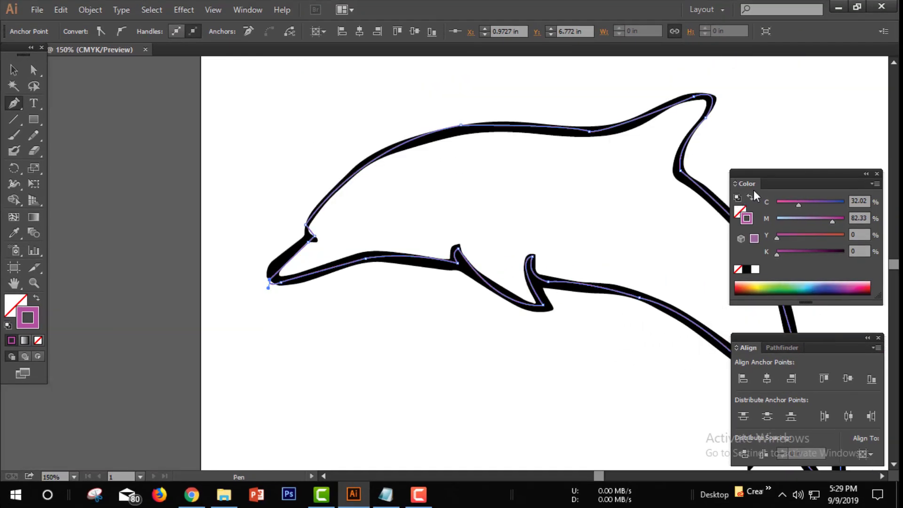
left_click_drag(651, 165, 499, 141)
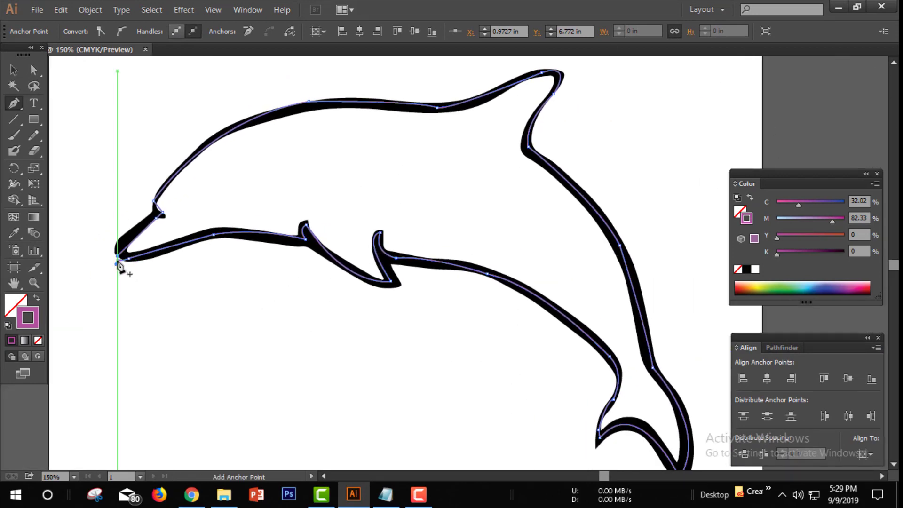
left_click(116, 264)
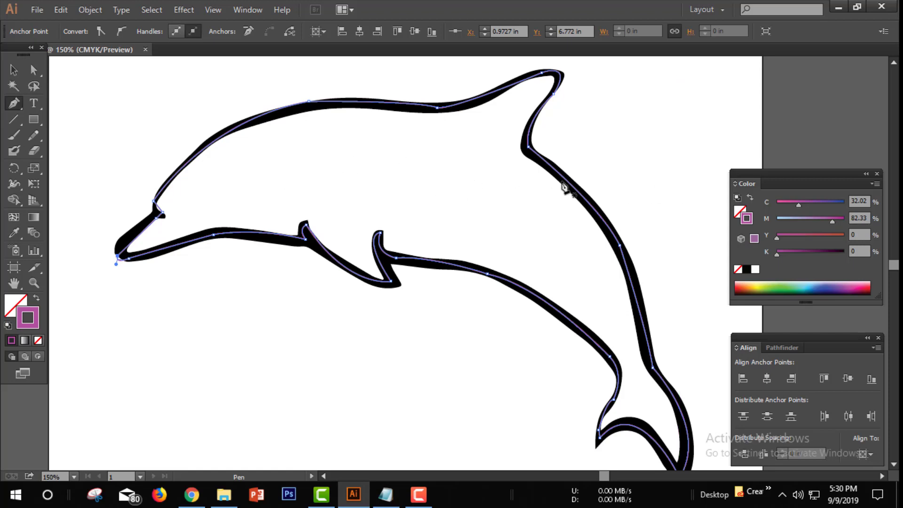
Clear the selection, switch to the Selection tool, and zoom out to show the whole page.
left_click(148, 99)
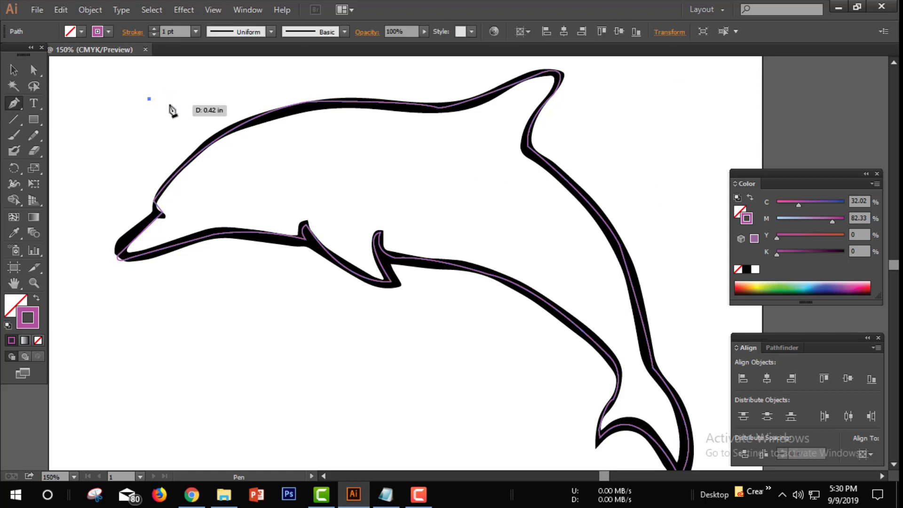
left_click(165, 110, "ctrl")
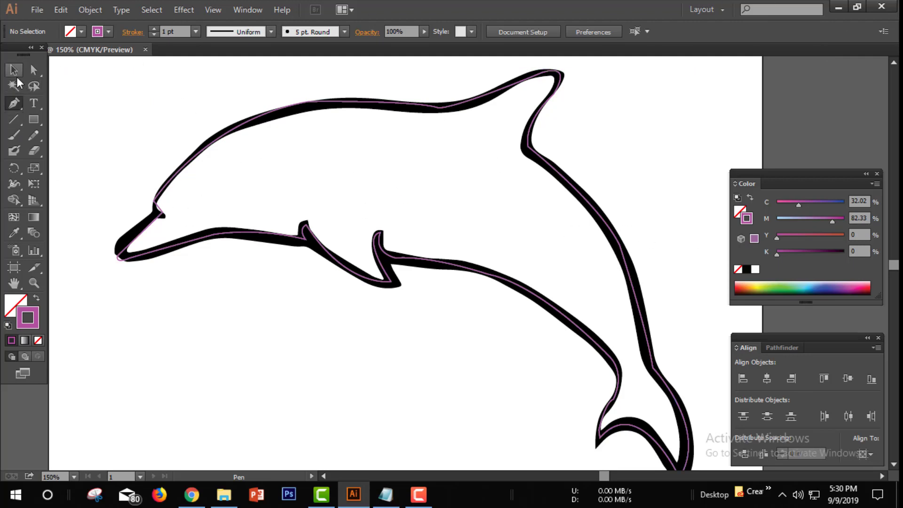
left_click(15, 71)
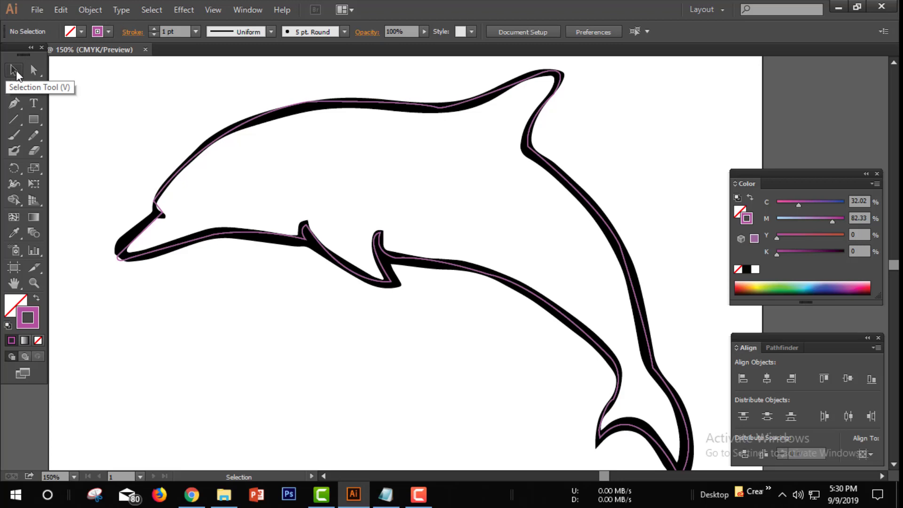
left_click(14, 71)
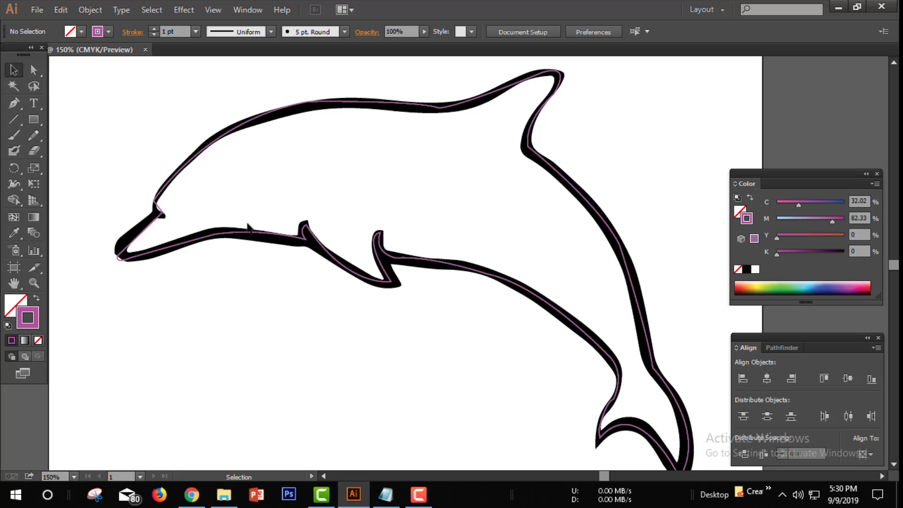
key("ctrl+minus")
key("ctrl+minus")
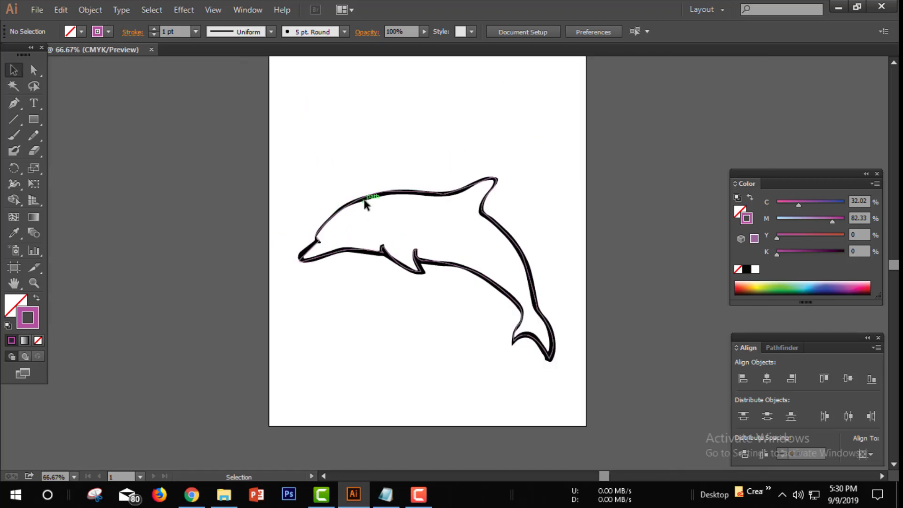
Drag the traced dolphin outline straight up clear of the reference drawing and reselect it.
key("ctrl+a")
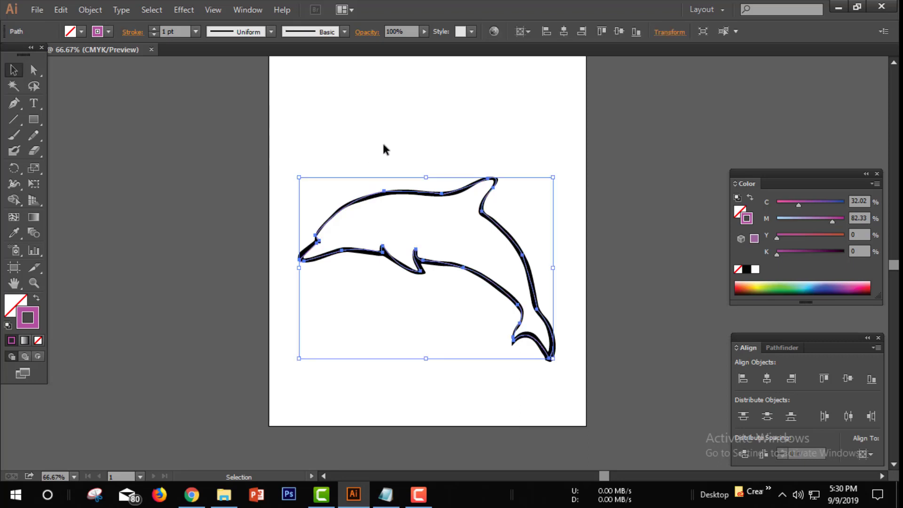
left_click(388, 278)
key("ctrl+a")
left_click_drag(406, 274, 405, 163)
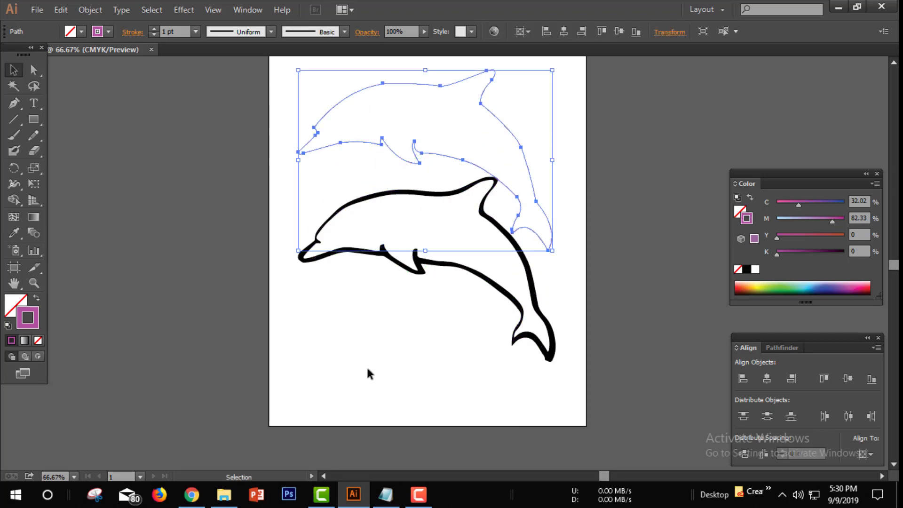
left_click(368, 365)
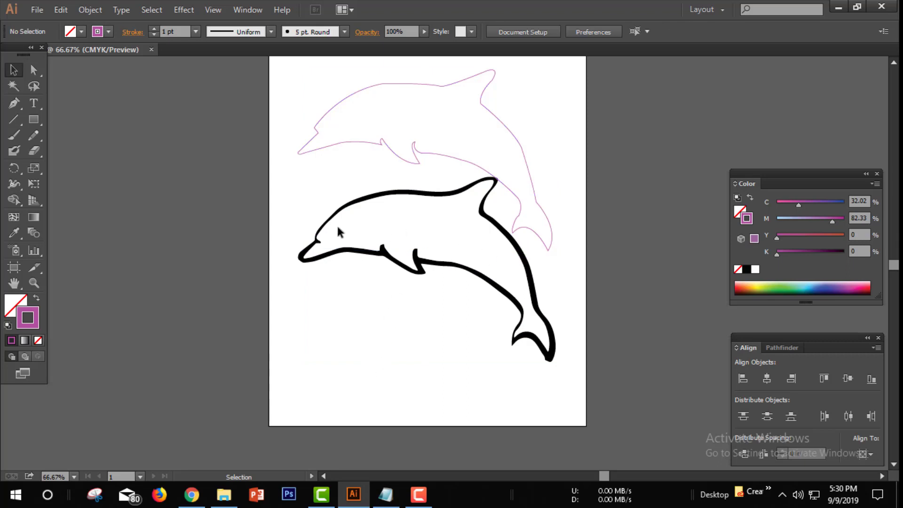
left_click(524, 208)
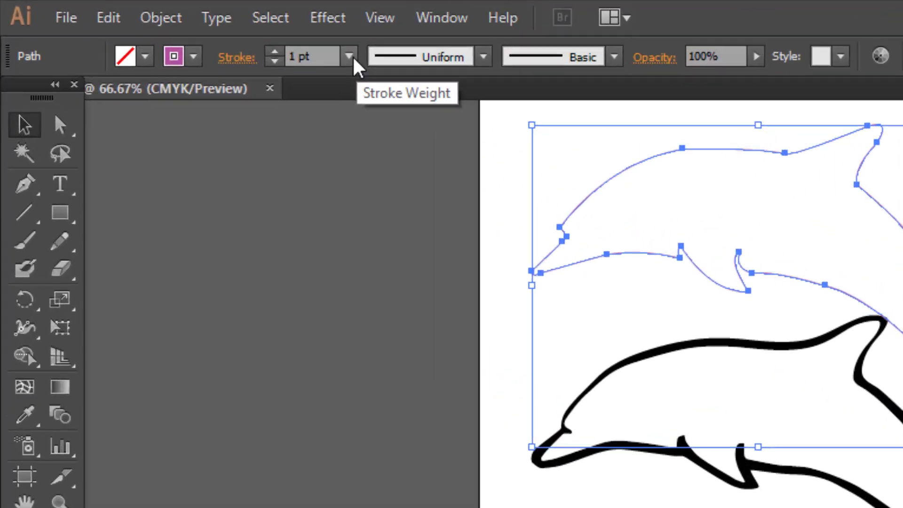
Set the traced outline's stroke weight to 6 pt, then thicken it to 8 pt.
left_click(196, 32)
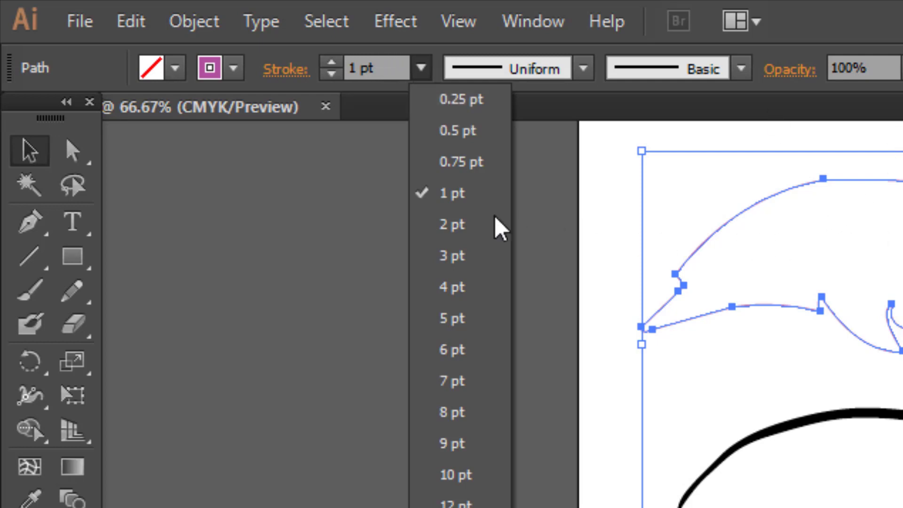
left_click(460, 350)
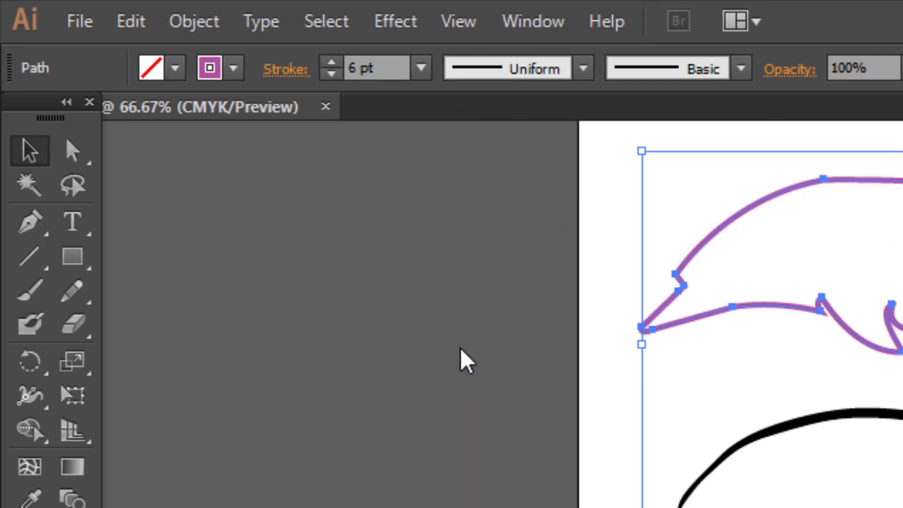
left_click(607, 384)
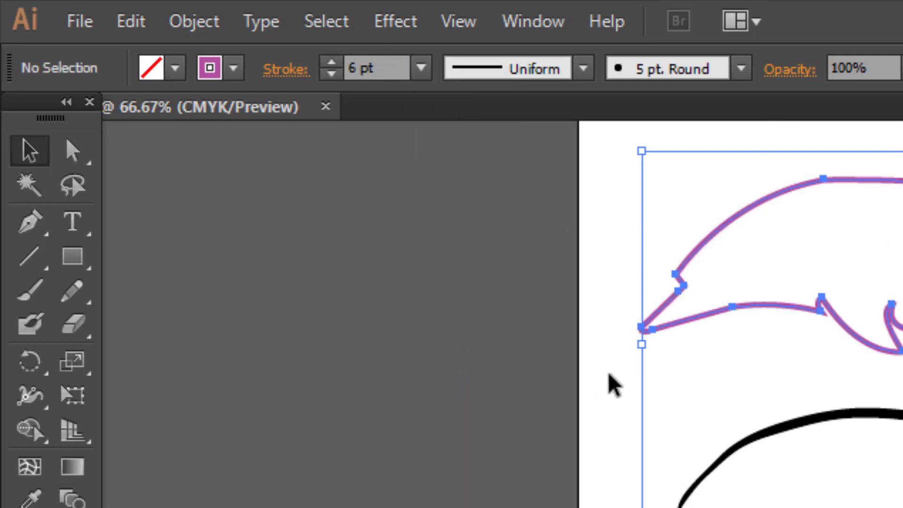
left_click(746, 312)
left_click(420, 69)
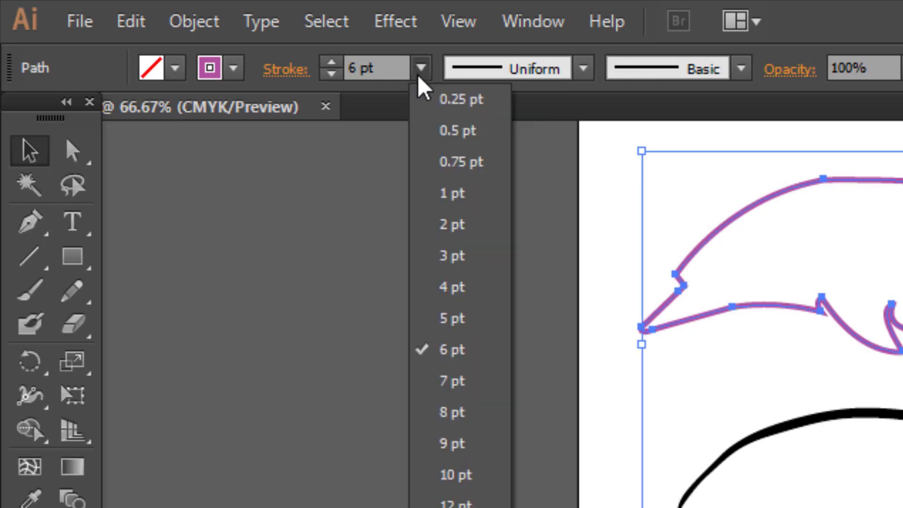
left_click(459, 412)
left_click(524, 427)
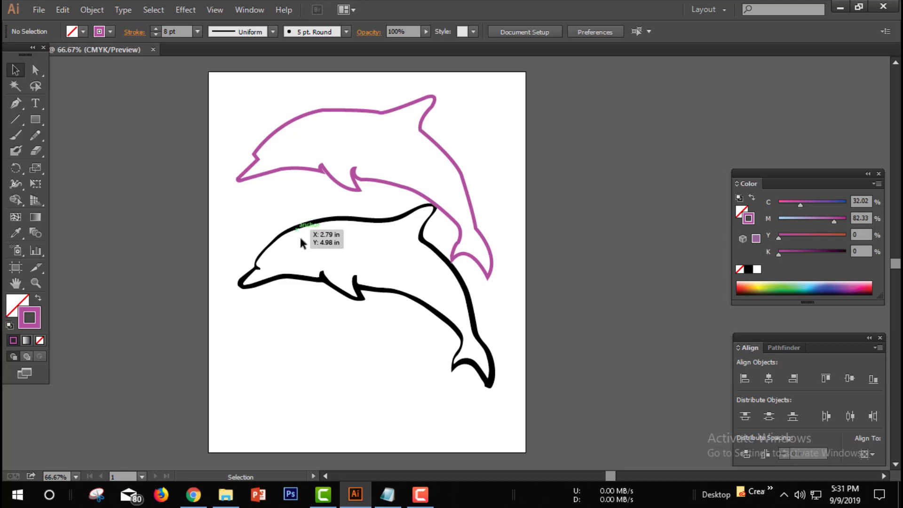
Select and delete the black reference dolphin group, then move the magenta outline to page centre.
left_click_drag(417, 360, 284, 223)
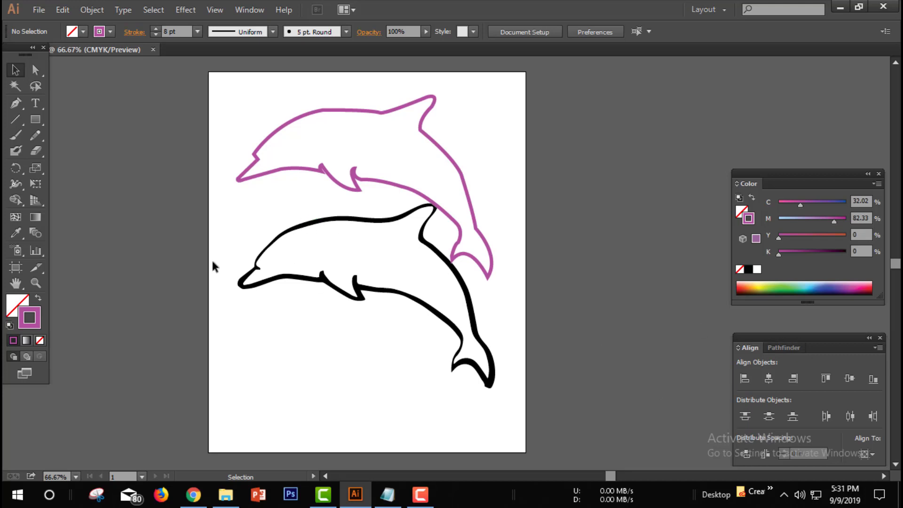
key("a")
key("alt")
key("ctrl+a")
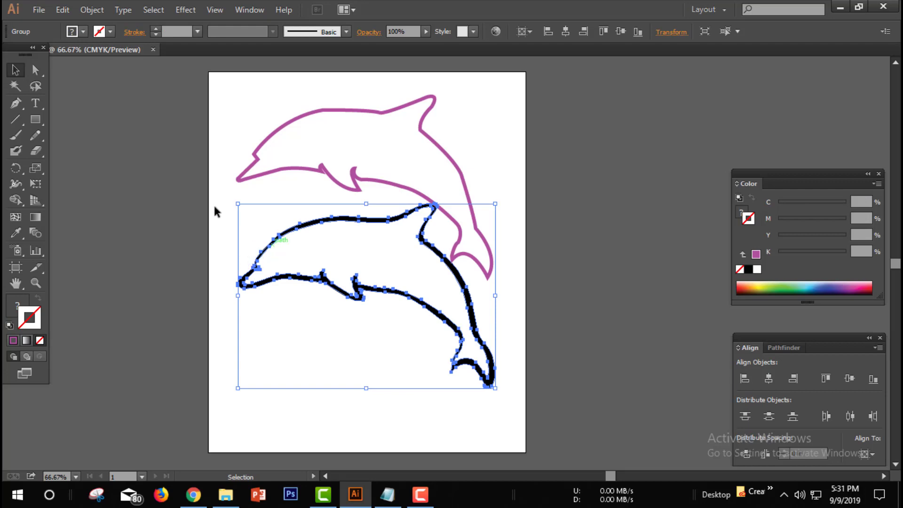
left_click(92, 11)
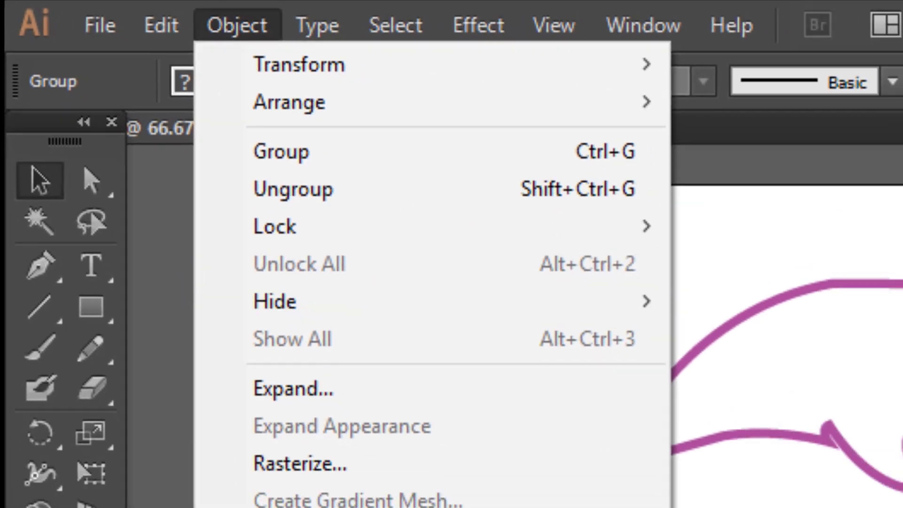
left_click(706, 133)
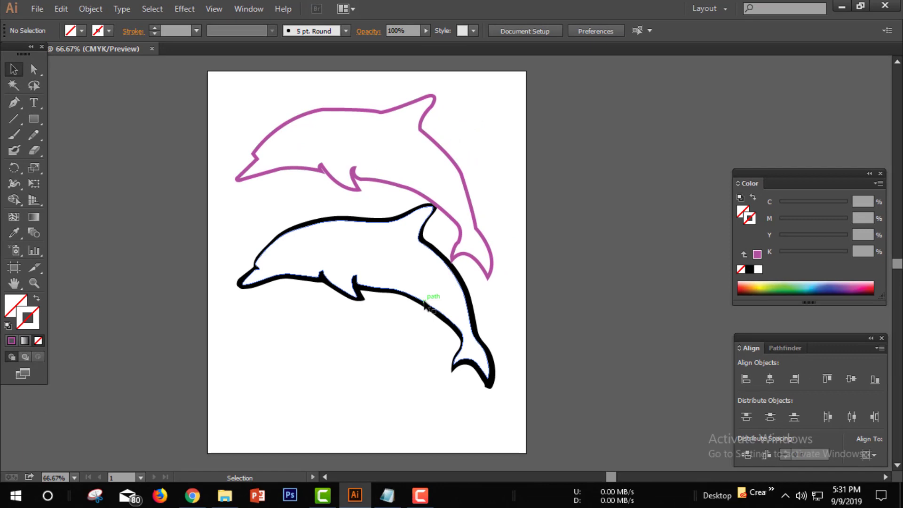
left_click_drag(431, 307, 416, 273)
left_click(484, 120)
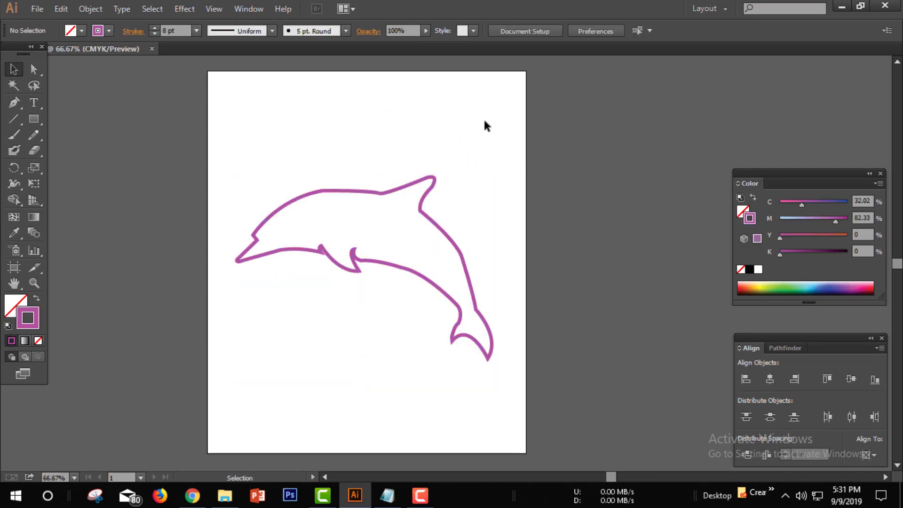